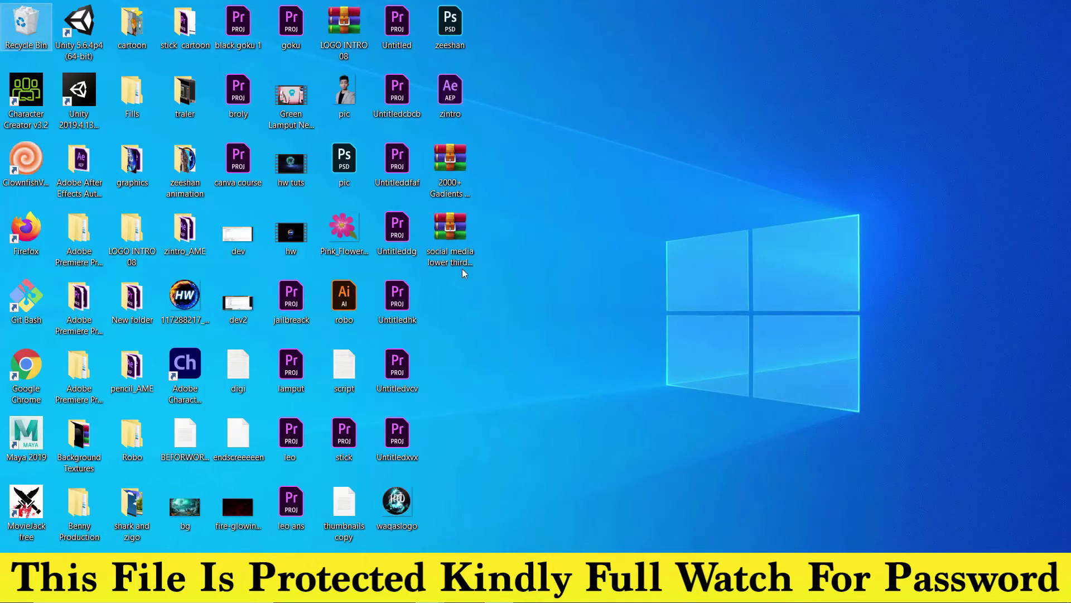
Select the 'social media lower third by hw tuts' archive on the desktop
left_click_drag(447, 226, 456, 235)
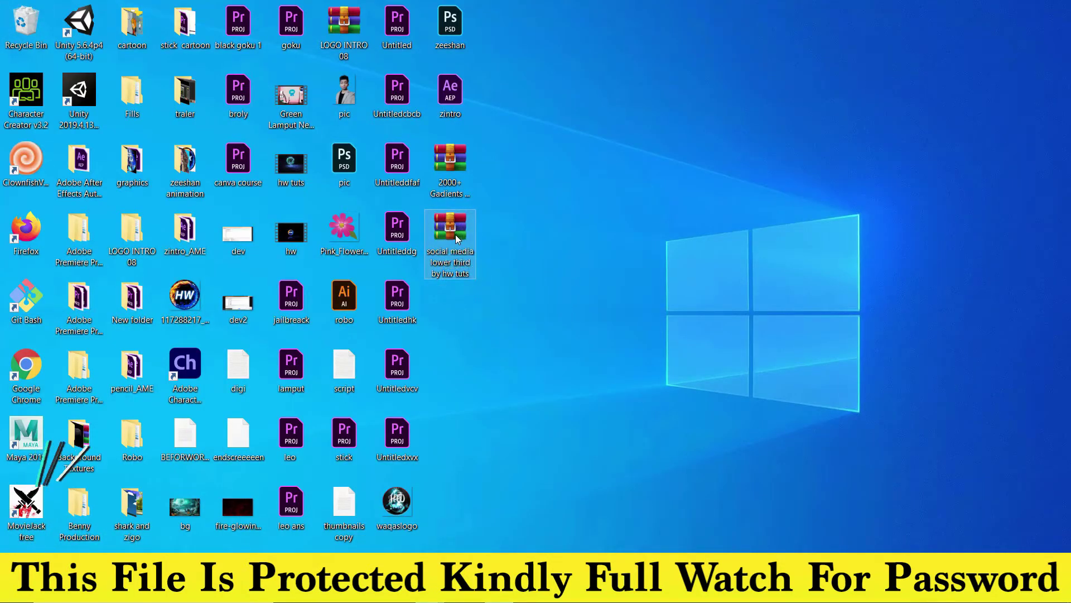
Extract the lower third RAR archive to the default destination, entering the archive password
right_click(451, 232)
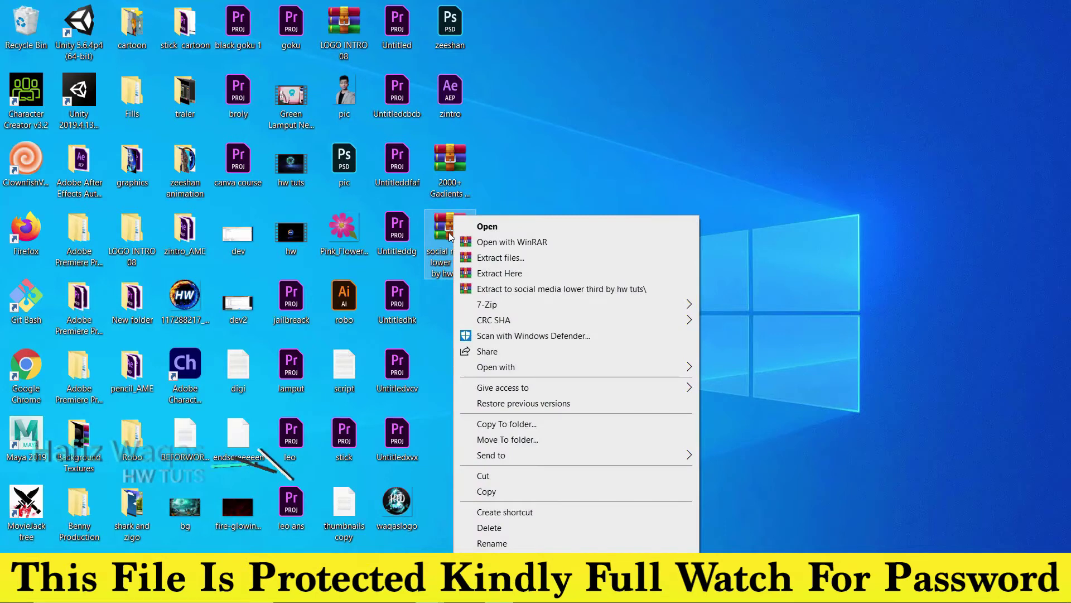
left_click(481, 258)
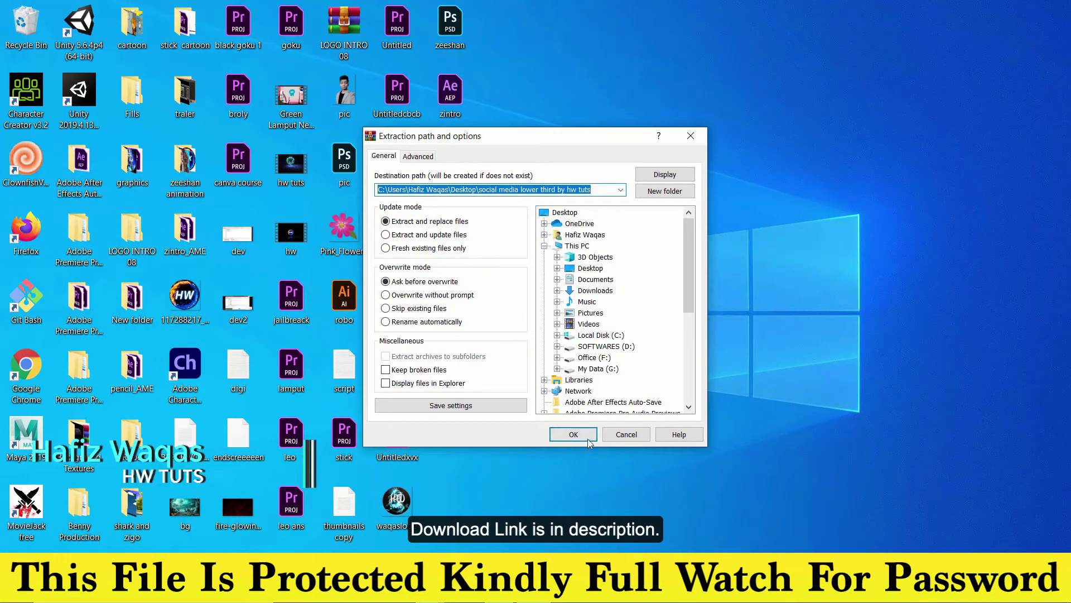
left_click(587, 438)
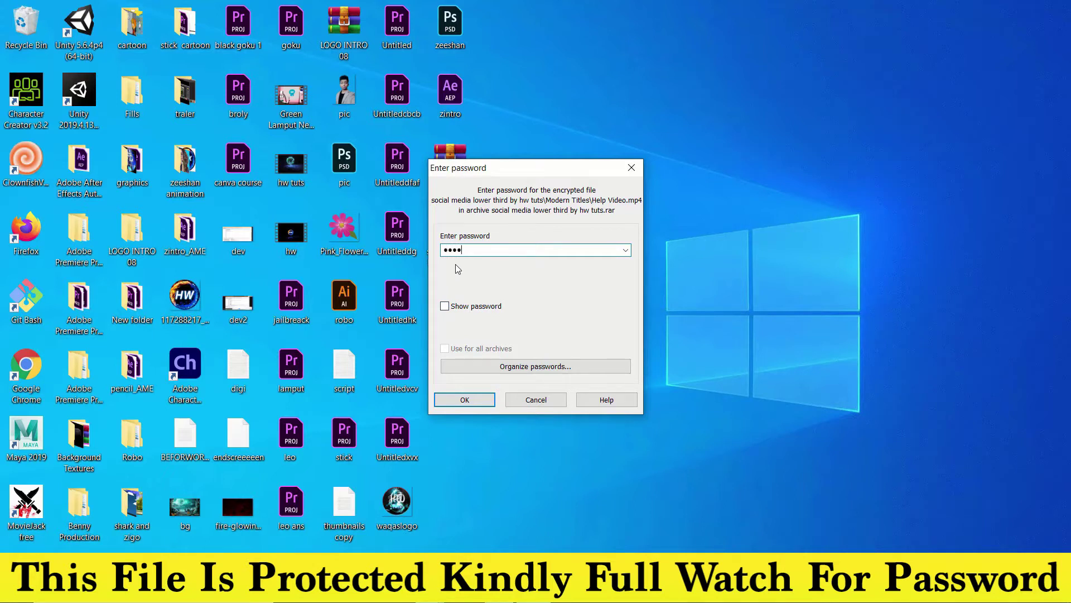
key("BackSpace")
key("BackSpace")
left_click(471, 399)
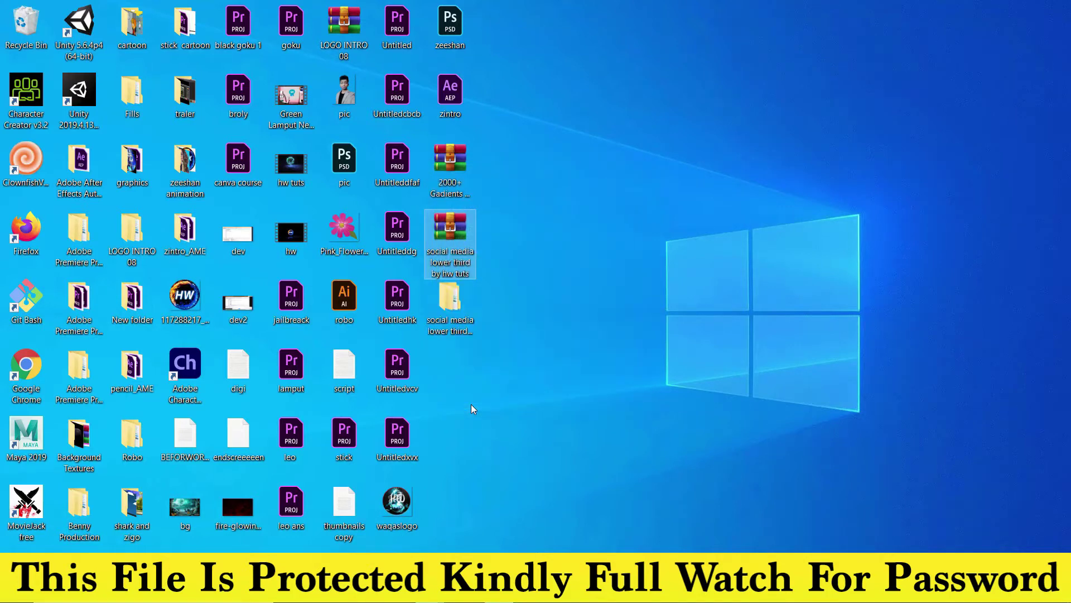
Open the extracted lower third folder and its inner lower third folder
double_click(451, 313)
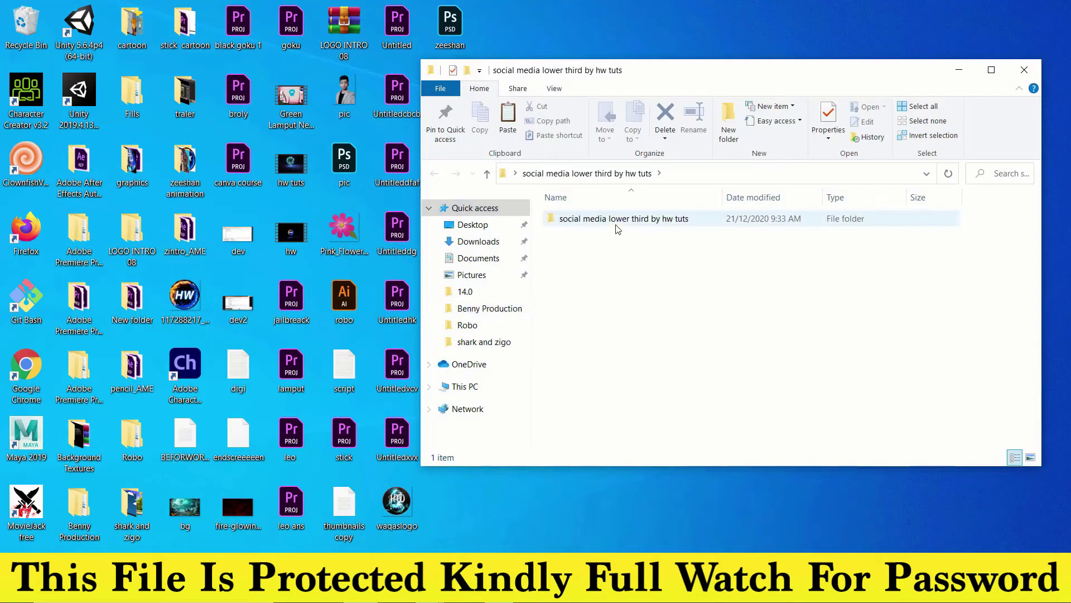
left_click(616, 225)
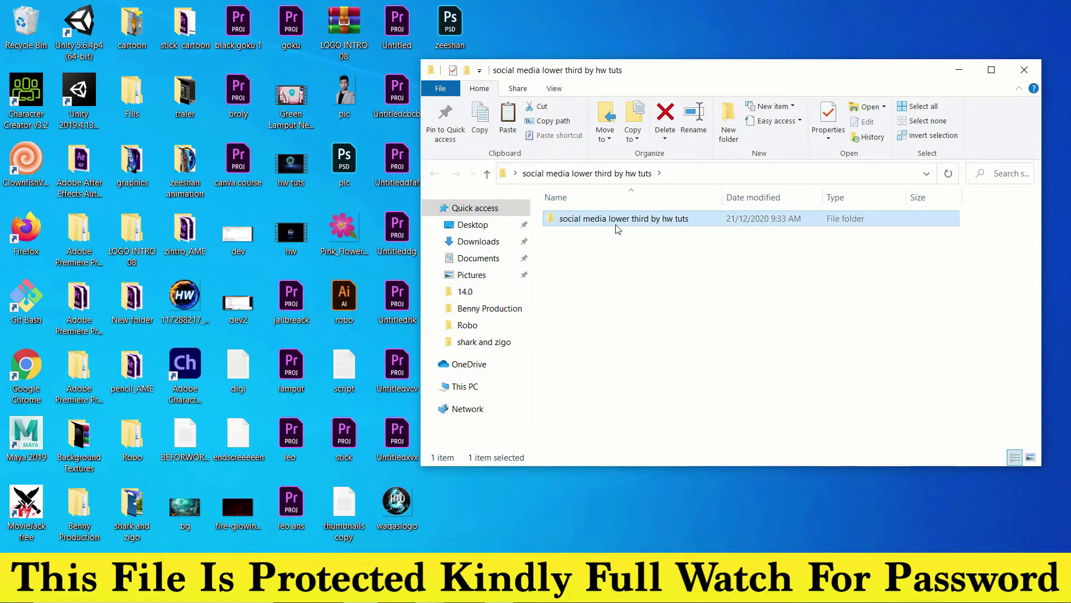
left_click(616, 225)
left_click(619, 246)
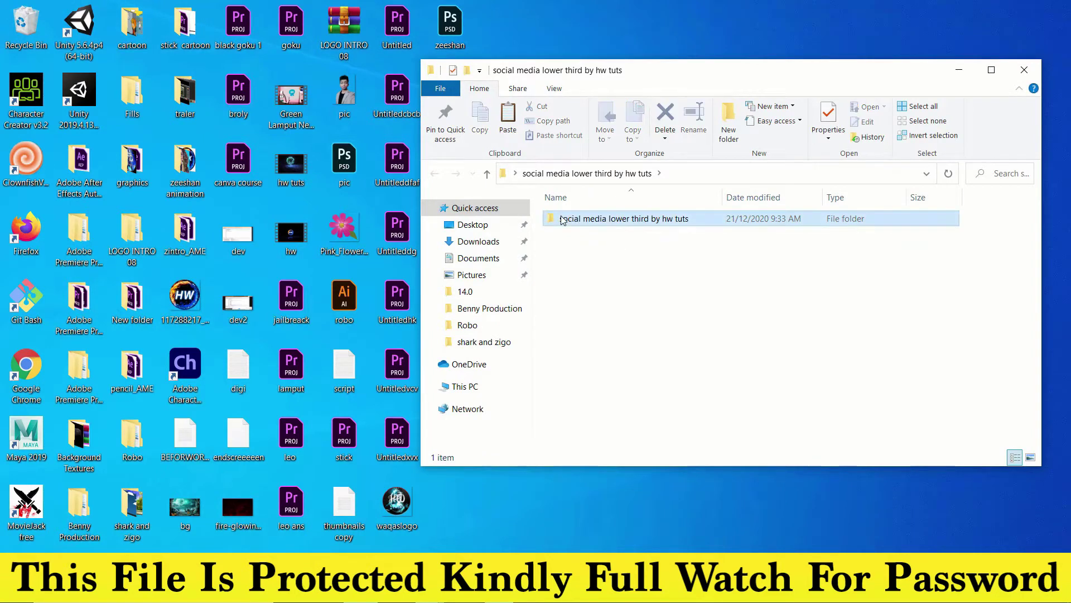
double_click(567, 220)
Go through both Modern Titles folders and open the Modern Titles .aep project
double_click(570, 223)
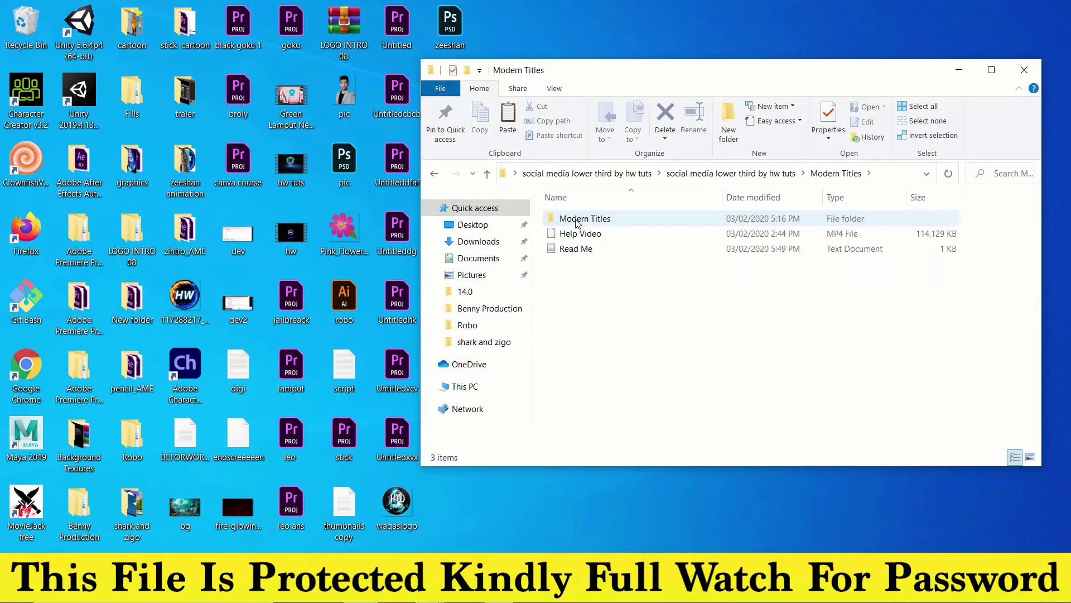
left_click(580, 222)
double_click(581, 222)
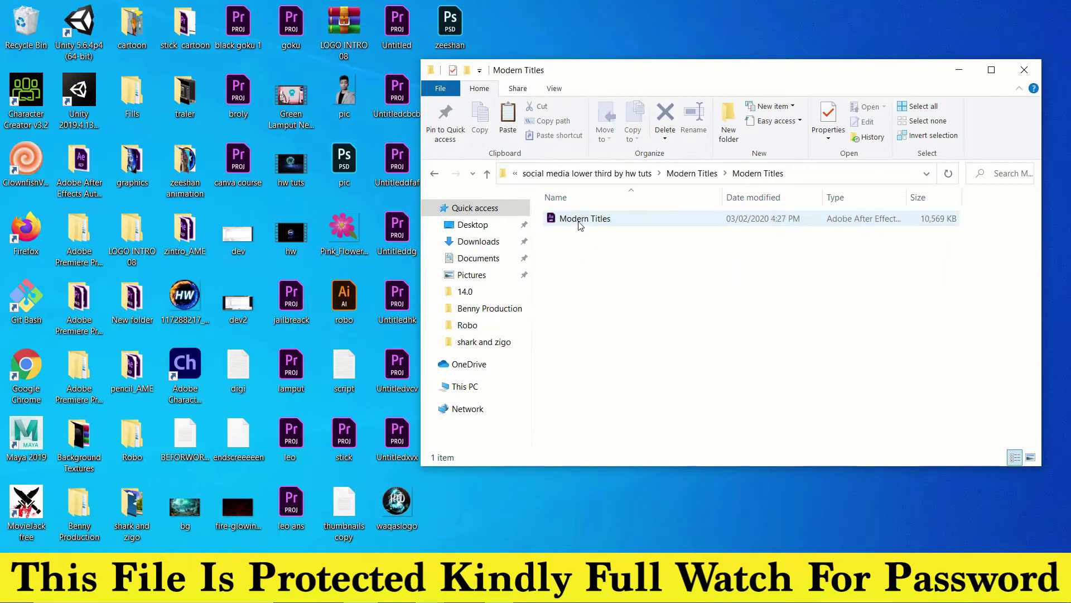
left_click(580, 223)
double_click(580, 223)
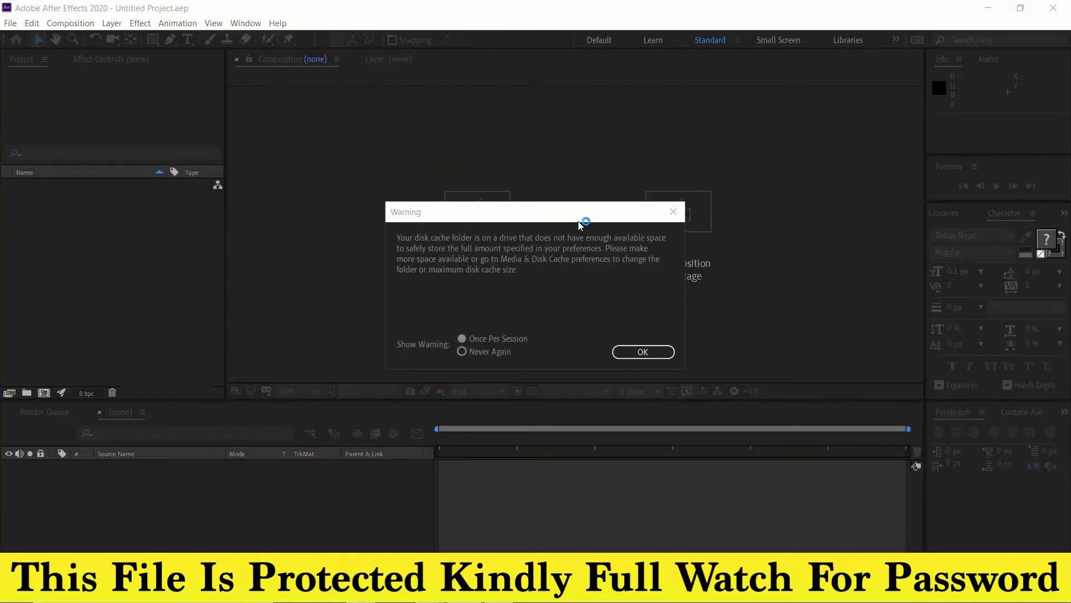
Dismiss the disk cache, version conversion and Adobe Fonts warnings, accepting font substitution
left_click(639, 351)
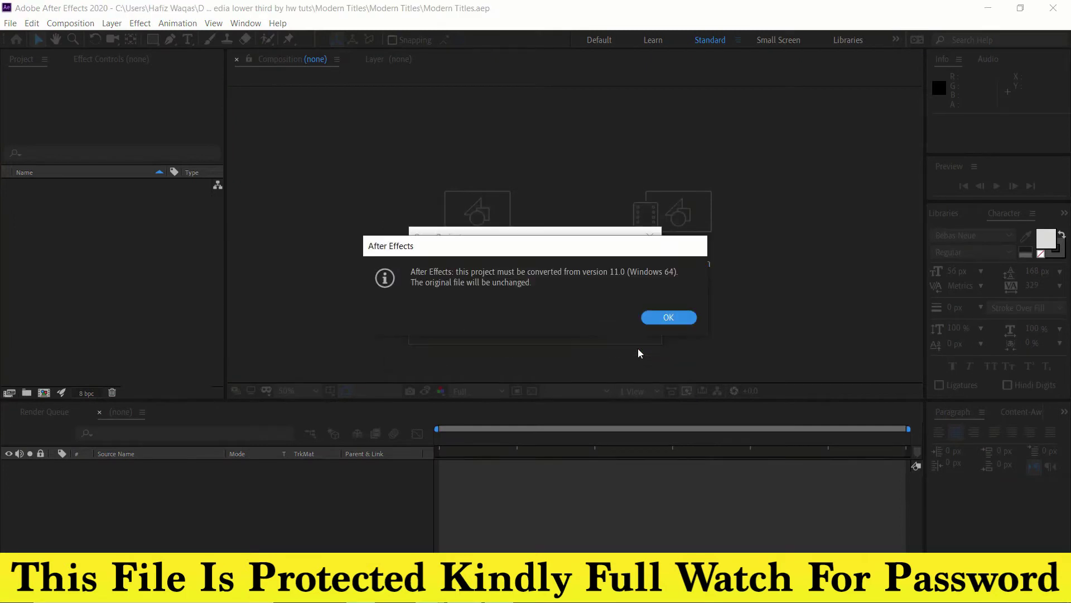
left_click(664, 316)
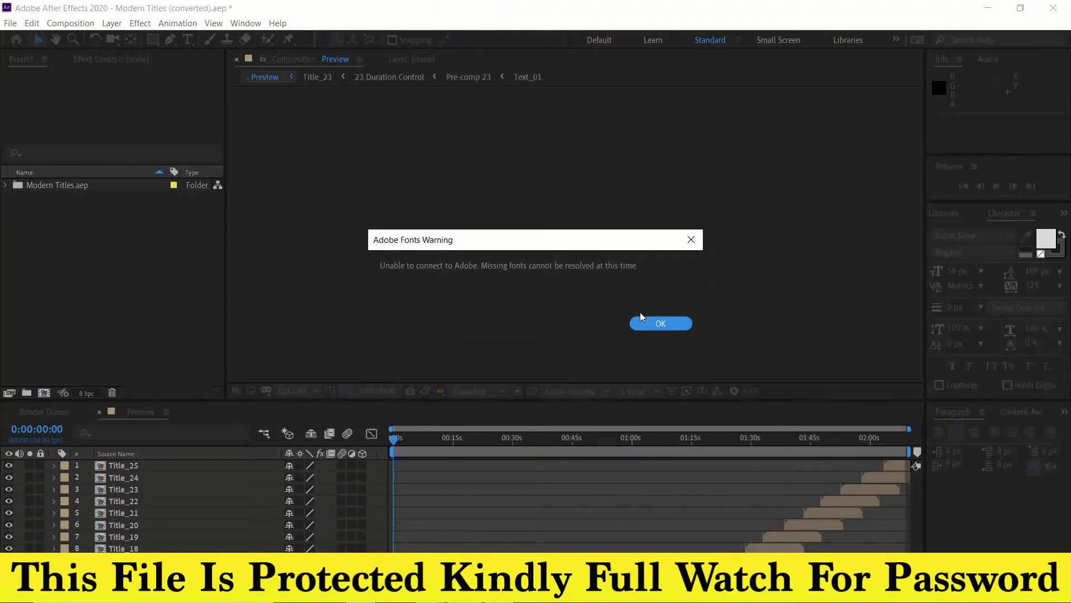
left_click(652, 323)
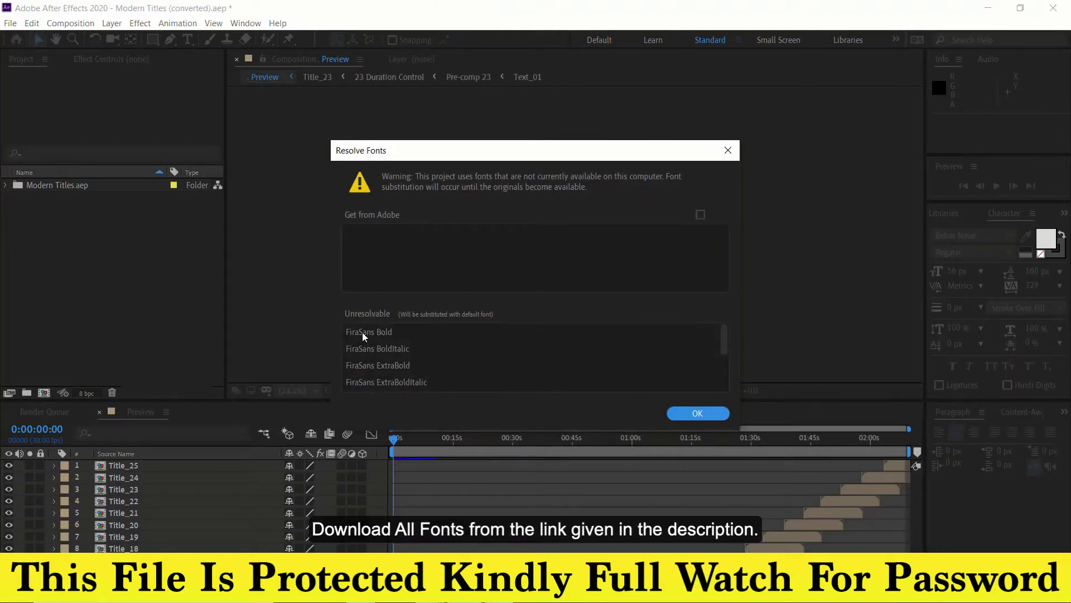
left_click(413, 341)
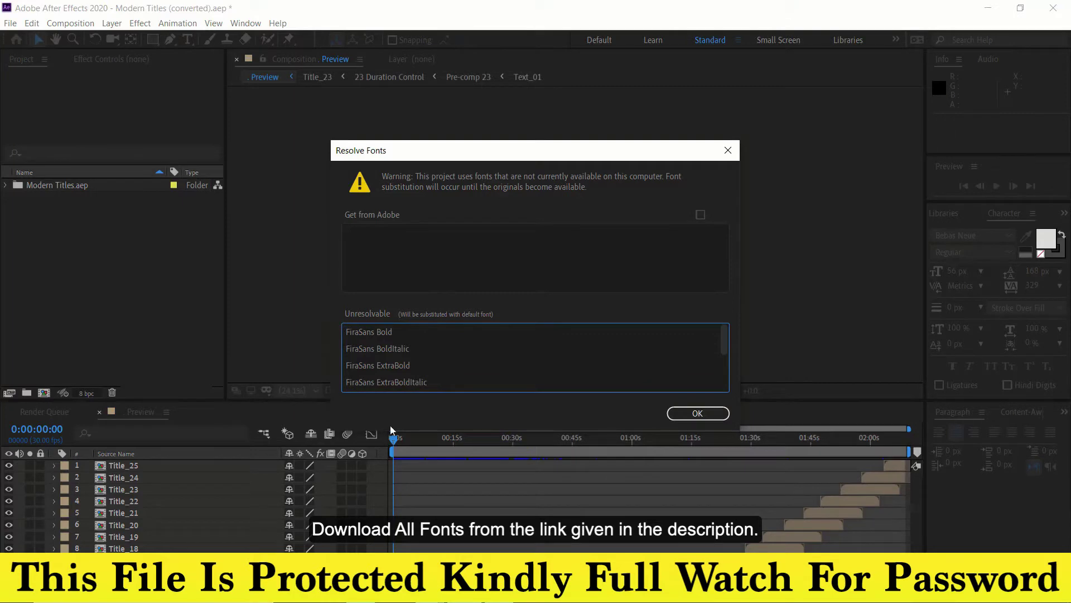
left_click(698, 413)
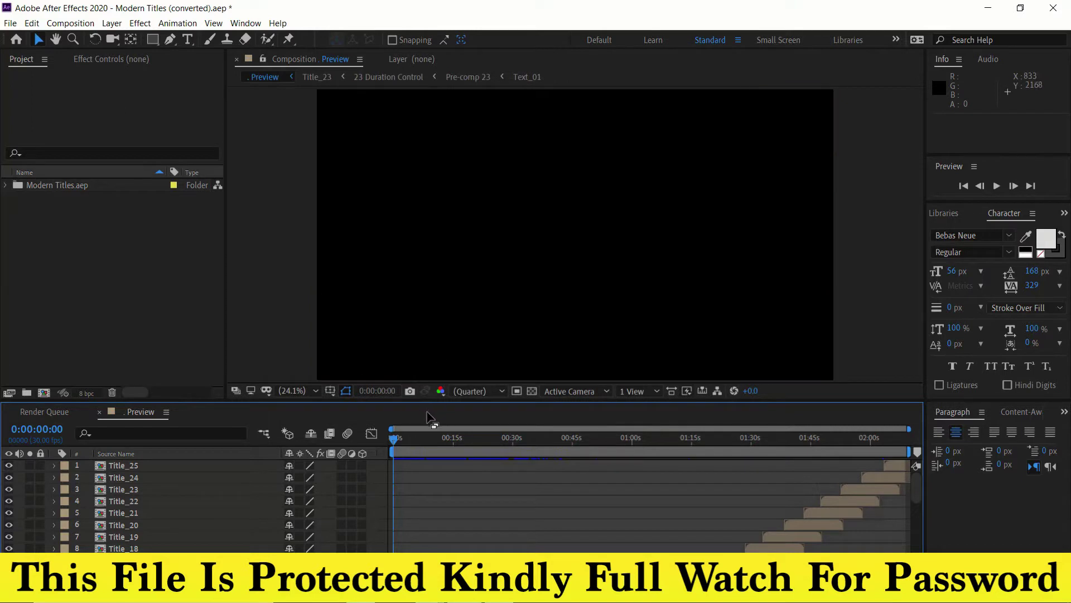
Play the Preview comp's title animation and stop it at 0:00:28:16
key("space")
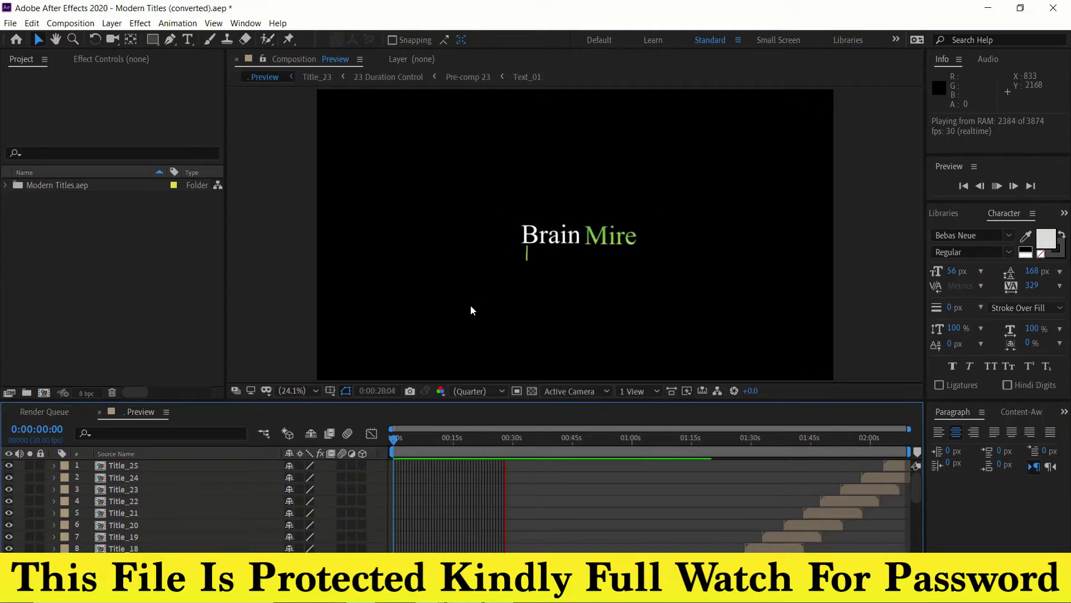
key("space")
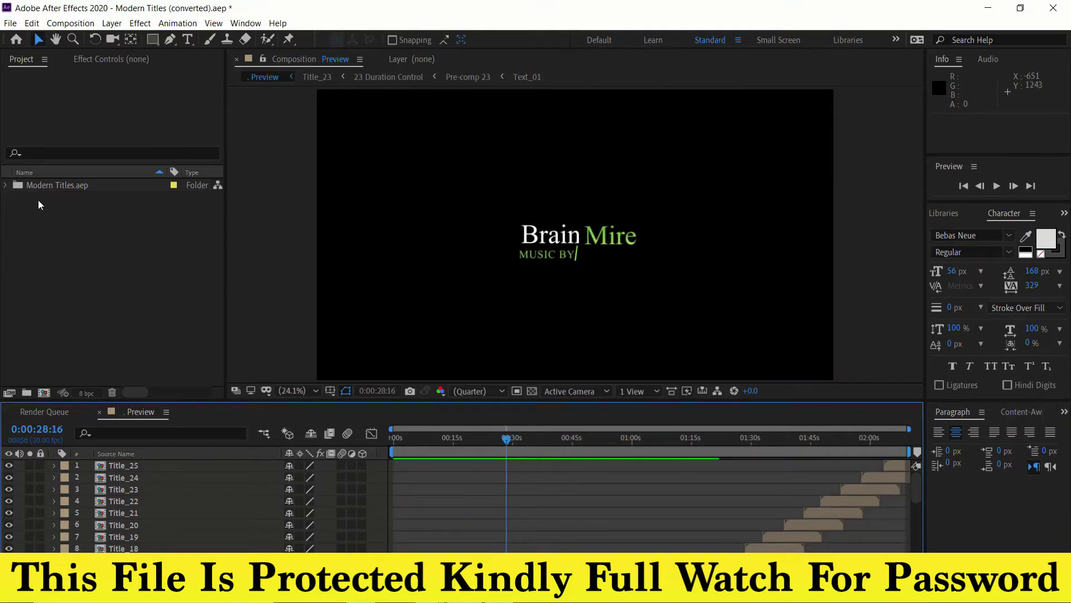
Expand the Modern Titles.aep folder and its Titles folder in the Project panel
left_click(14, 188)
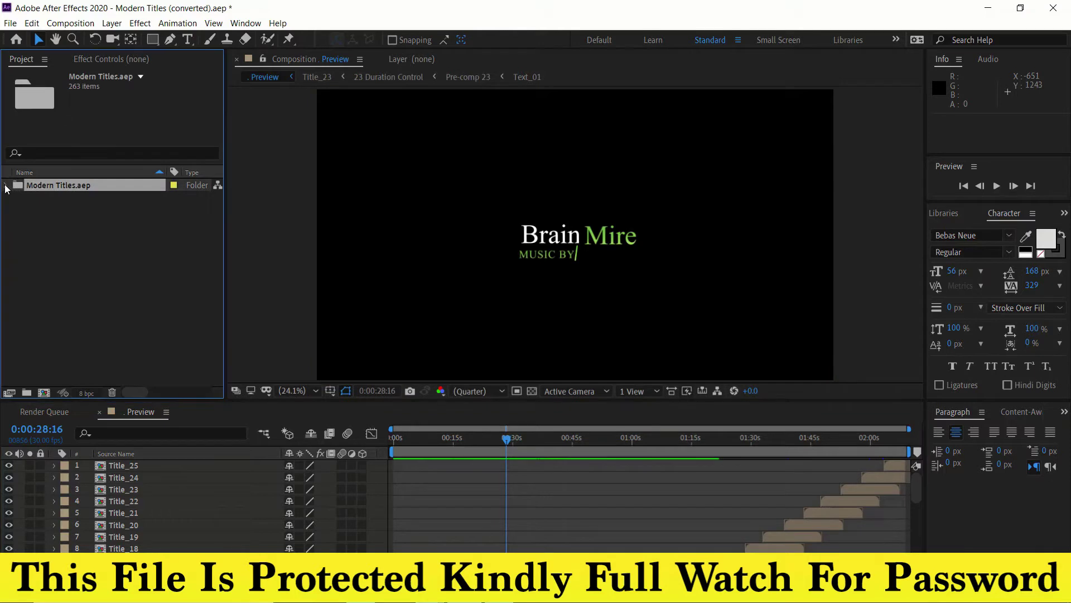
left_click(7, 187)
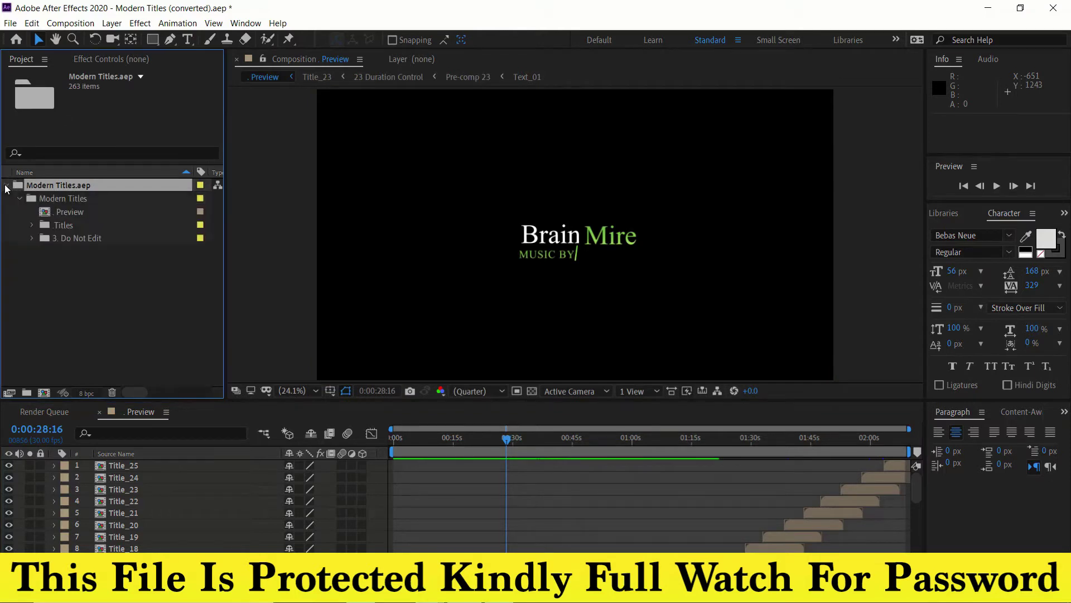
left_click(41, 200)
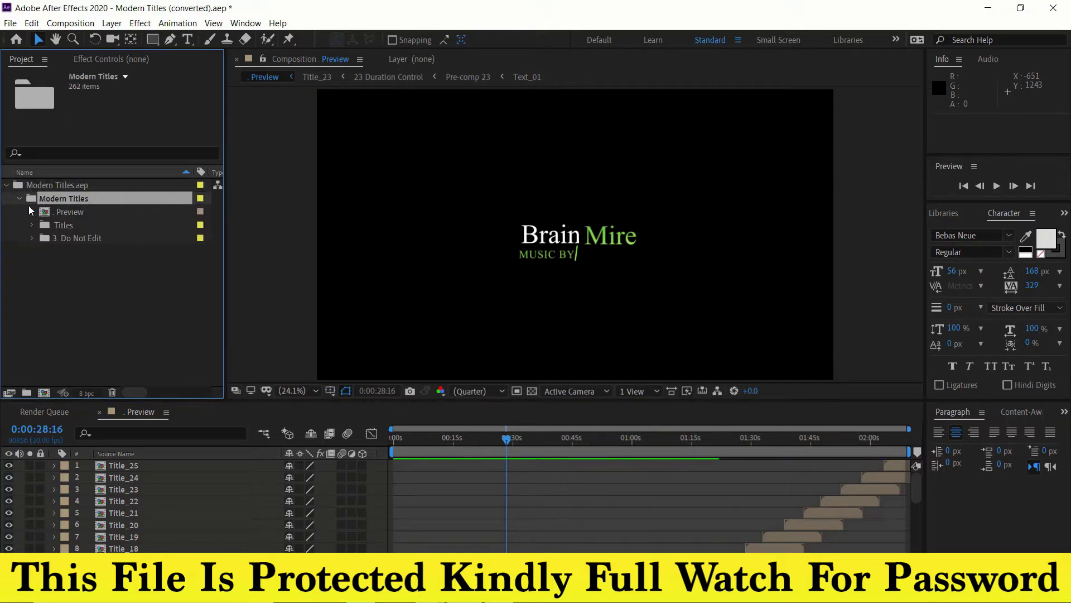
left_click(21, 196)
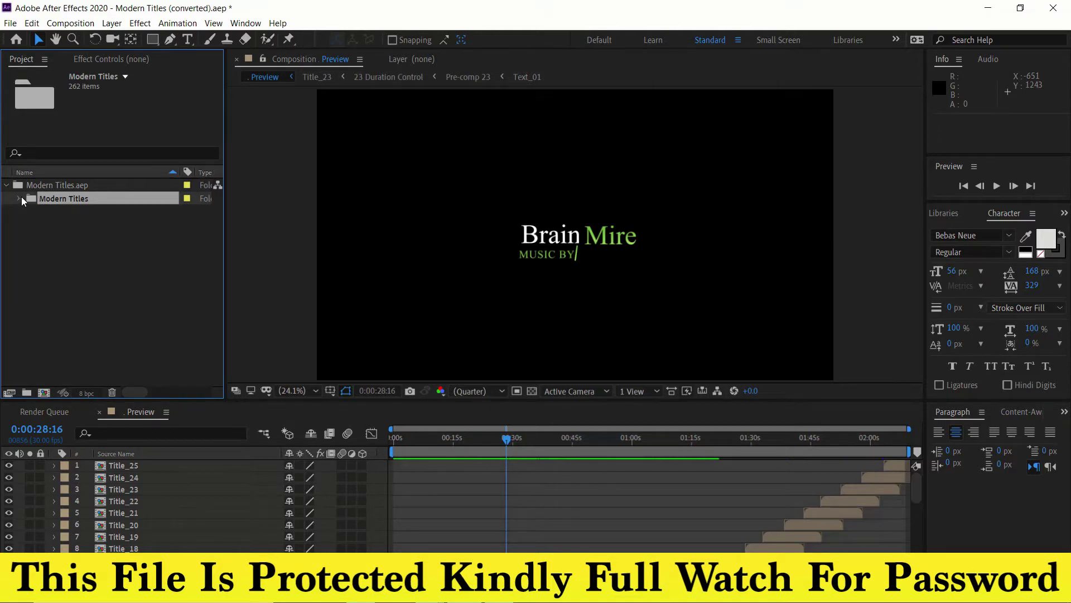
left_click(21, 196)
left_click(31, 225)
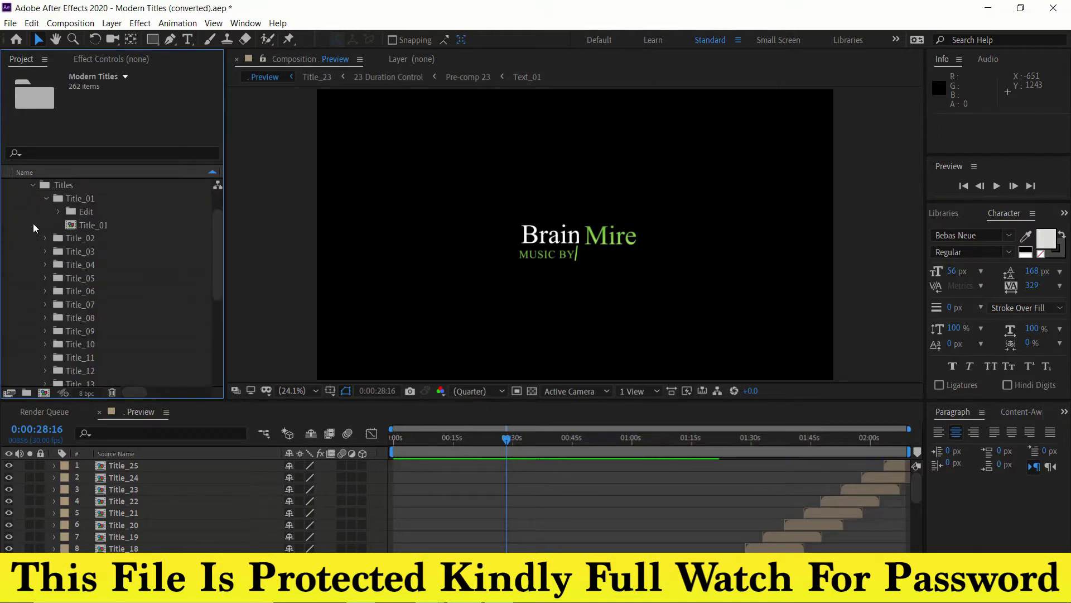
scroll(56, 212, "up", 2)
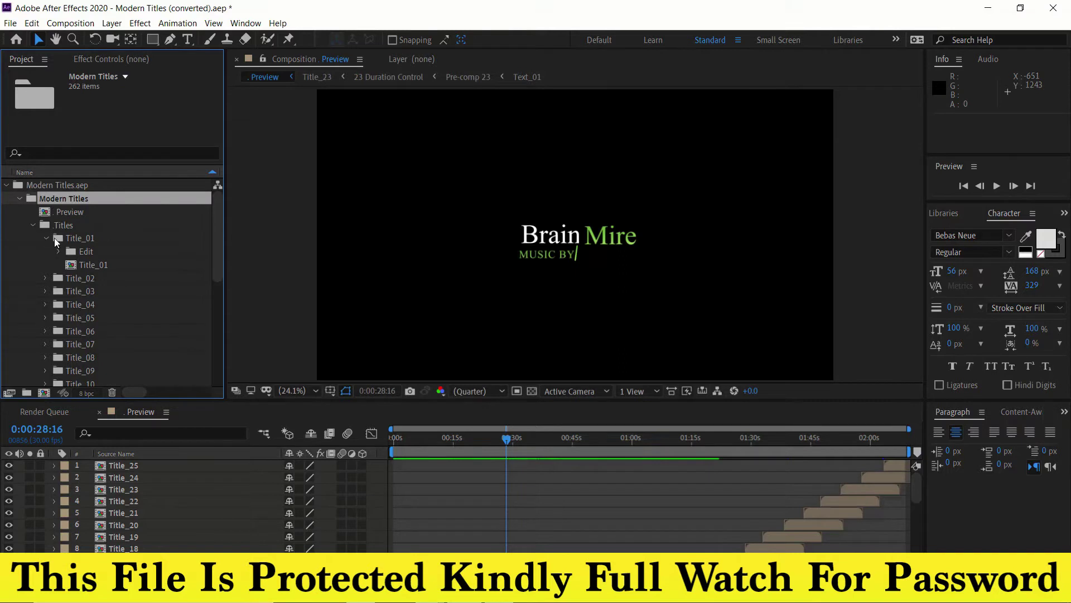
Open the Text_01 composition from Title_01's Edit folder
left_click(55, 239)
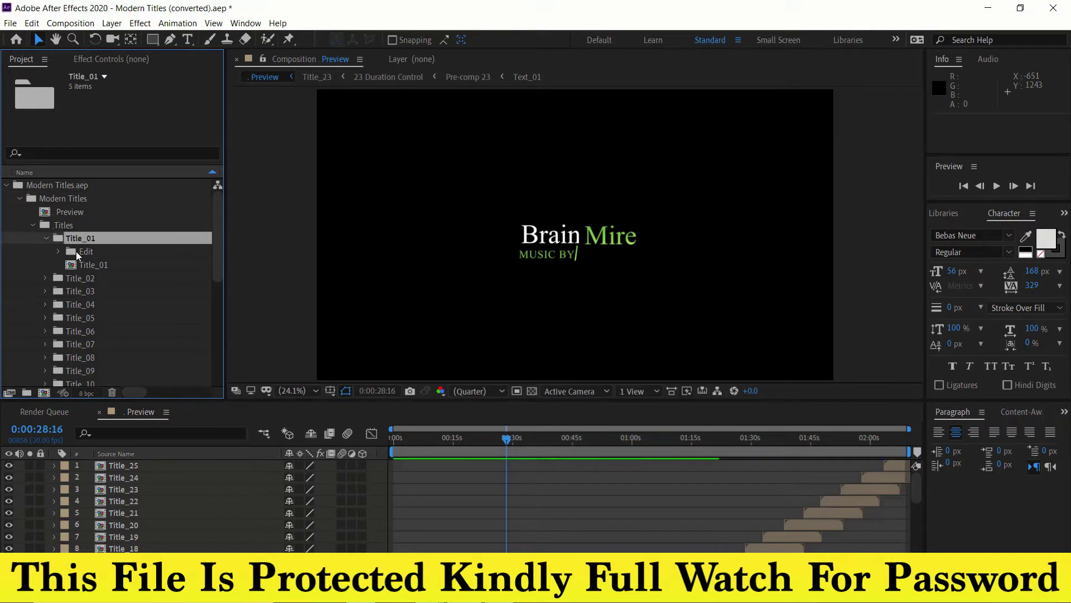
left_click(77, 252)
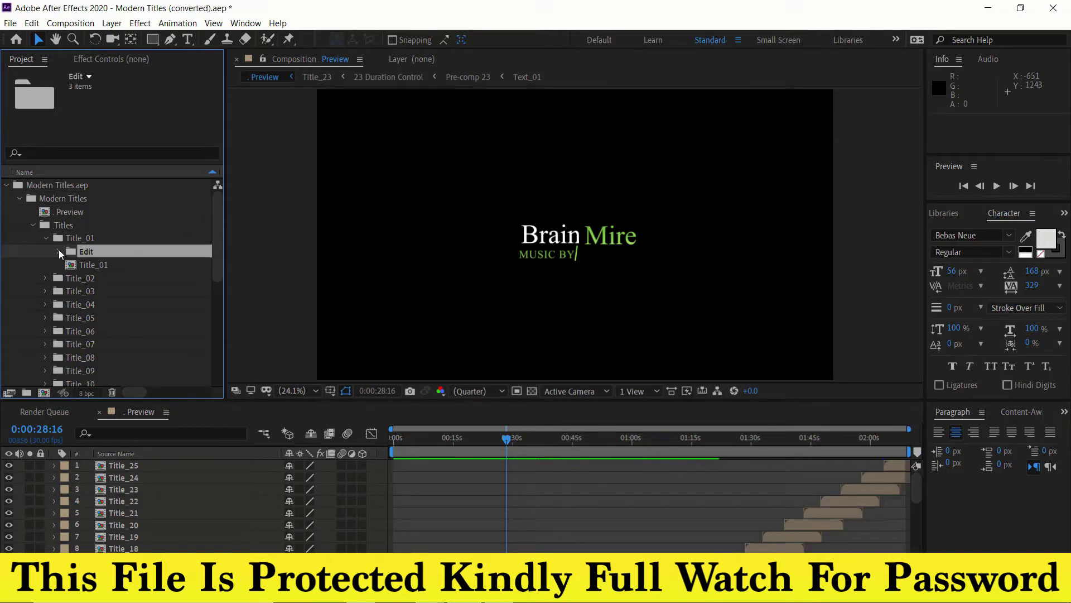
left_click(58, 250)
left_click(84, 265)
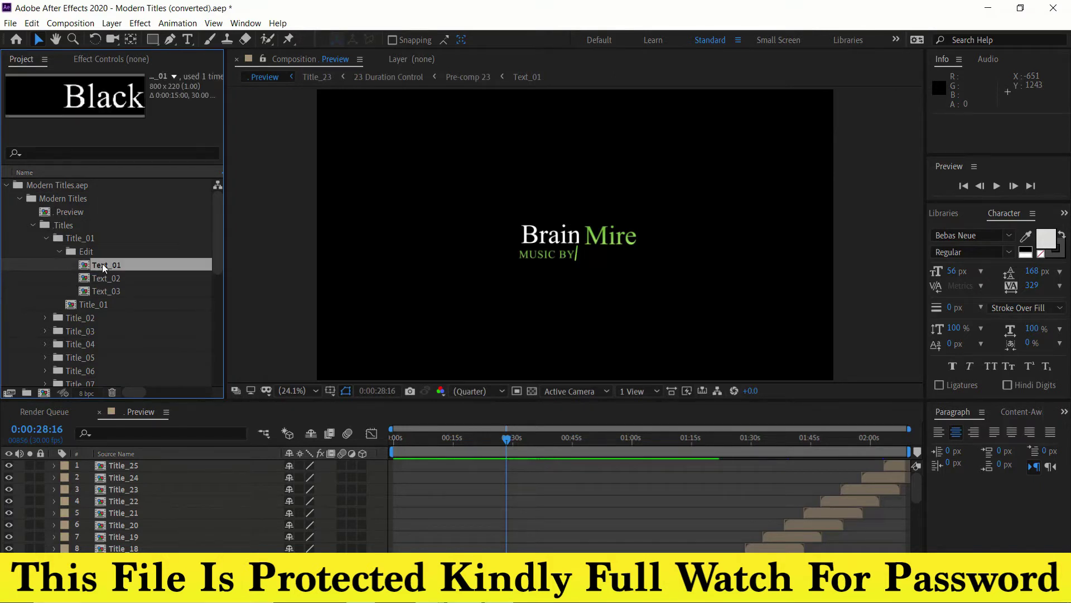
double_click(102, 265)
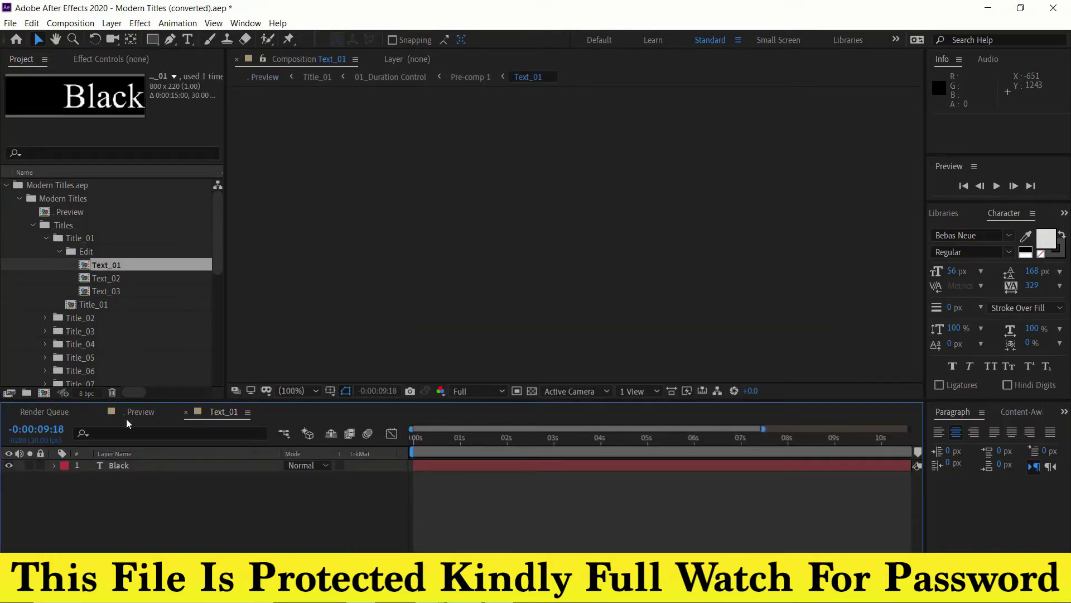
Delete the accidental empty text layer created in Text_01 with the Type tool
left_click(127, 465)
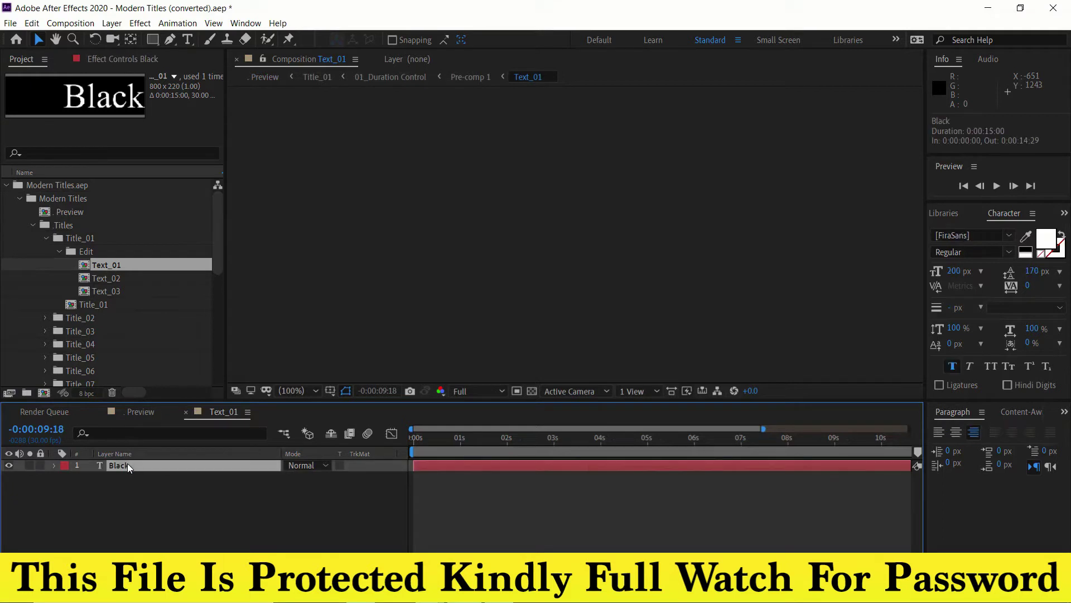
left_click(188, 41)
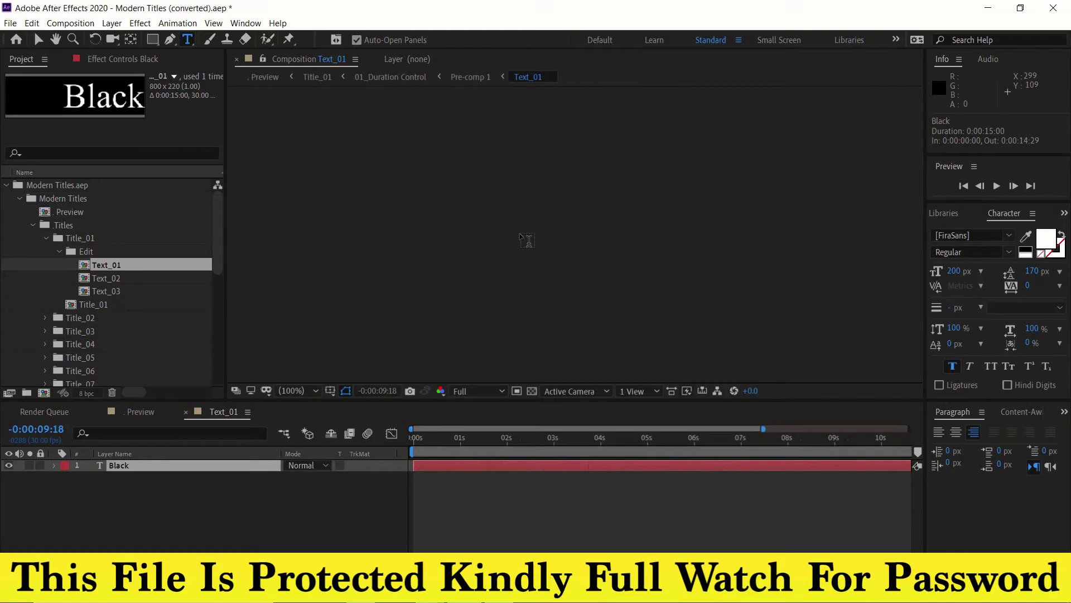
left_click(522, 239)
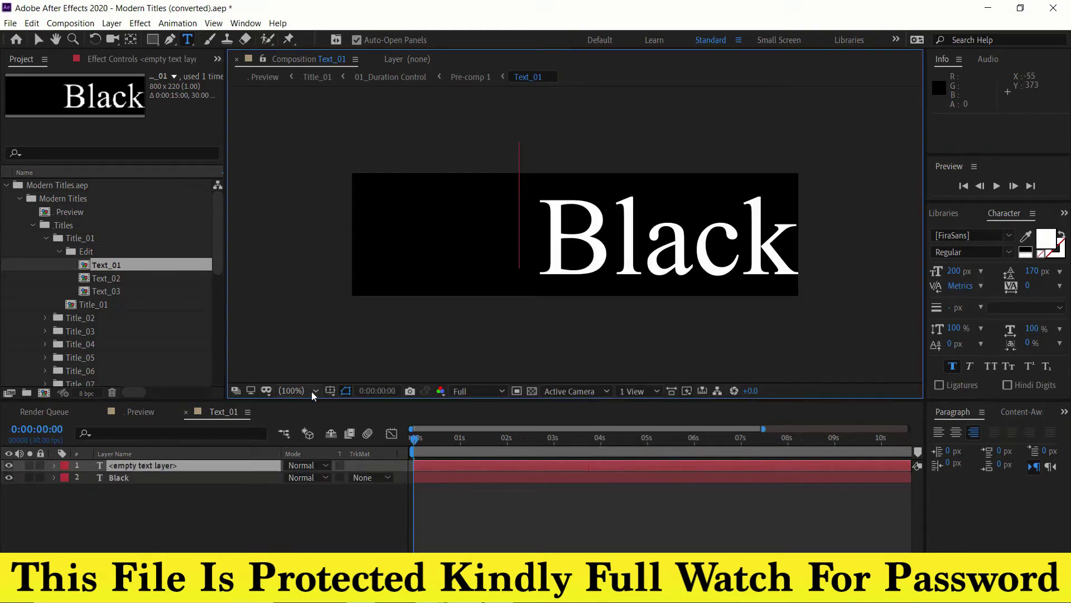
left_click(145, 466)
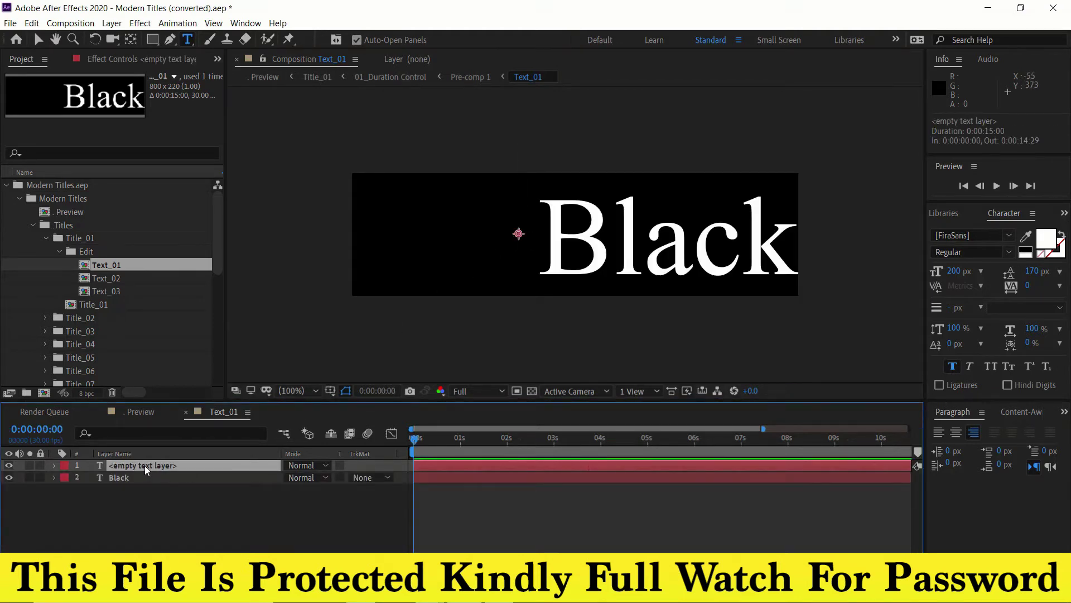
key("Delete")
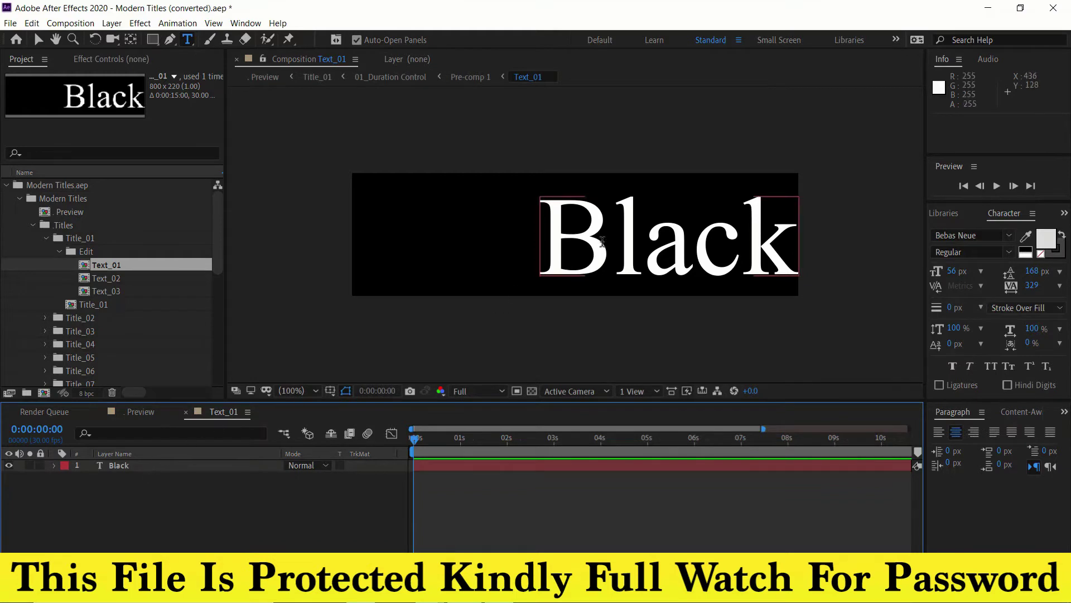
Replace 'Black' with 'HWTUT' and shrink its font size from 200 to 167 px
double_click(603, 241)
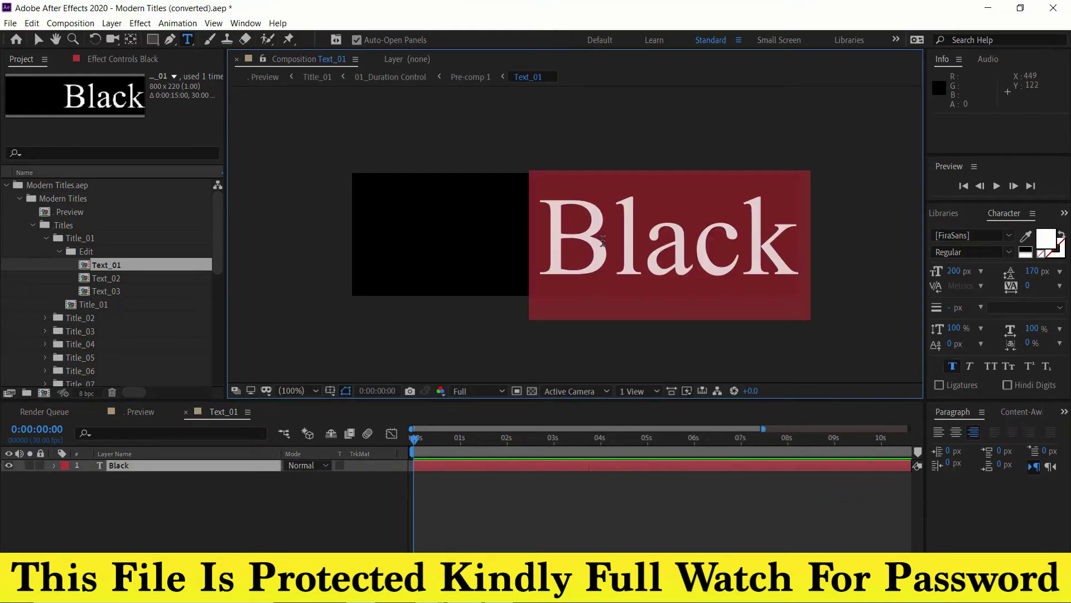
type("H")
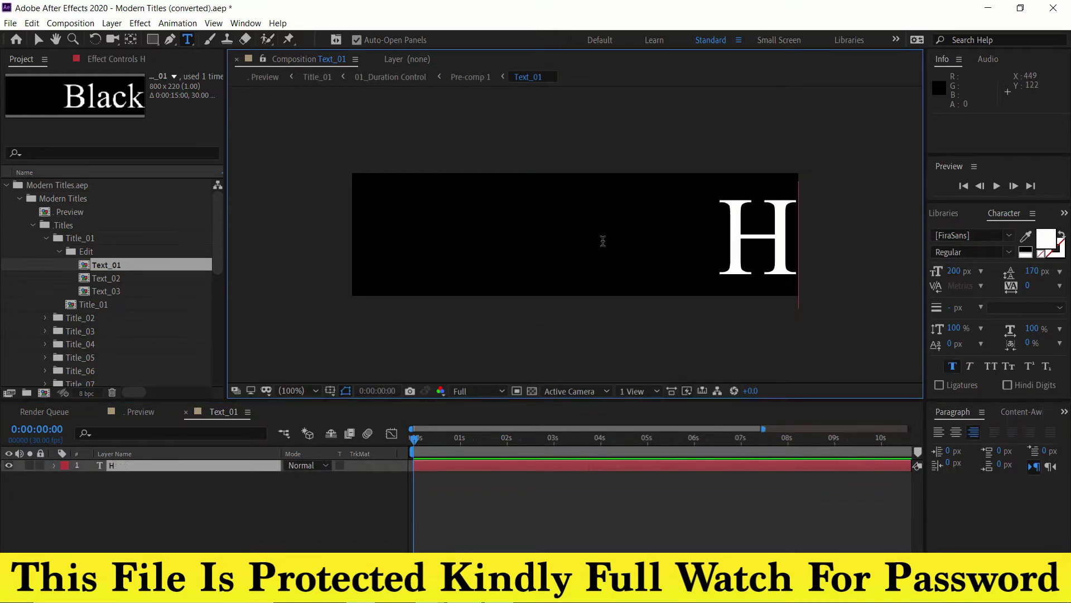
type("W")
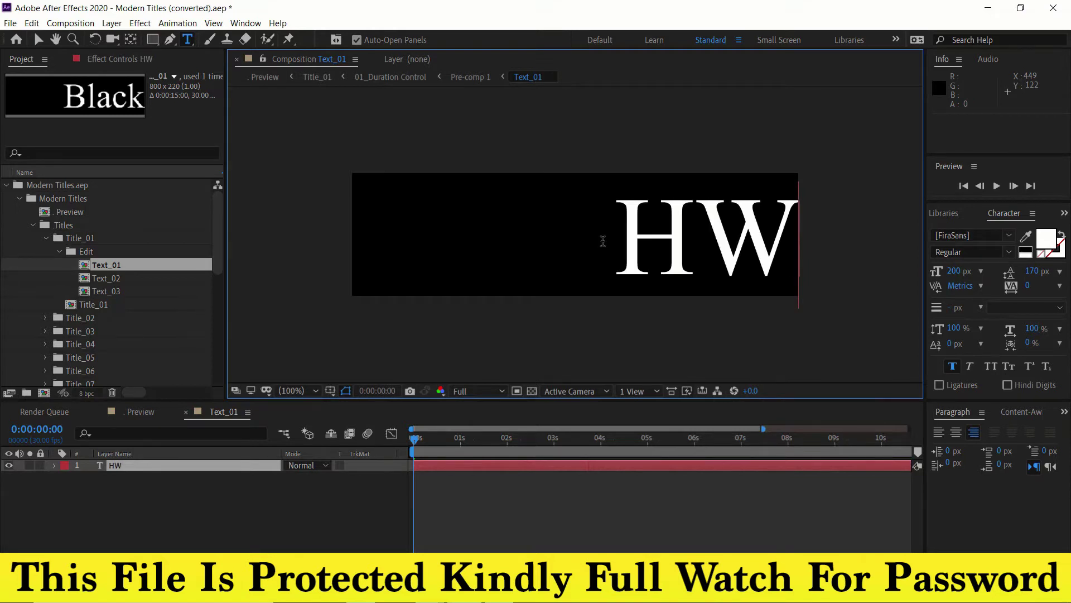
type("TU")
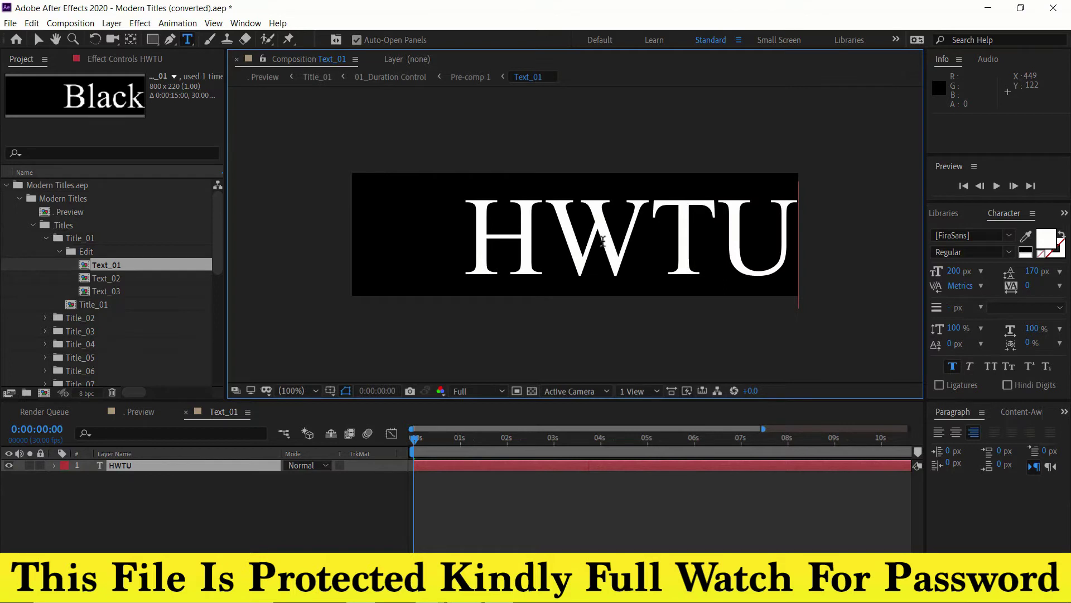
type("T")
key("ctrl+a")
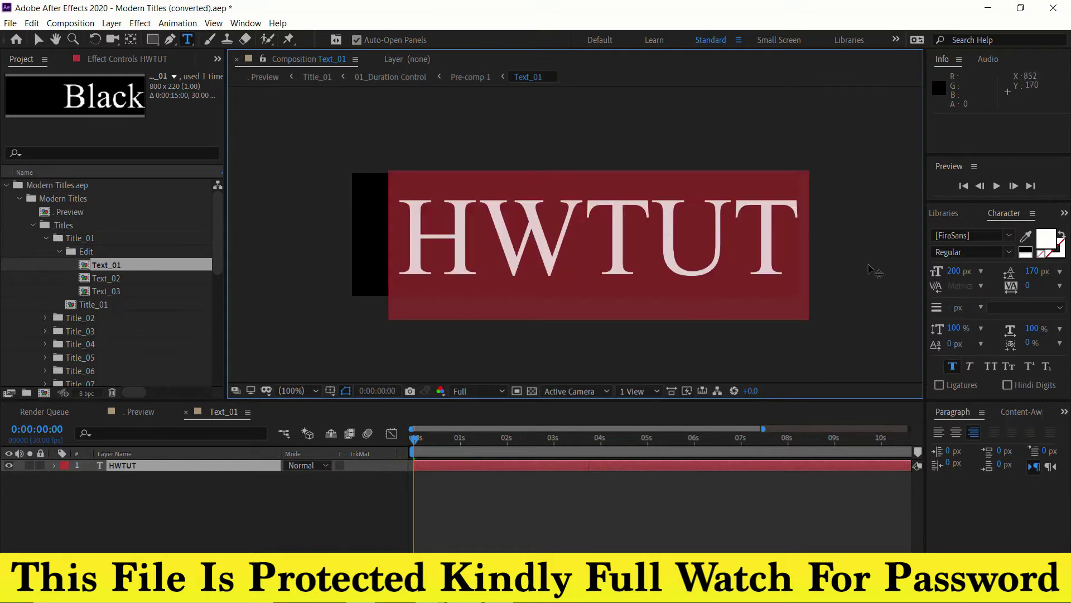
left_click_drag(940, 271, 927, 272)
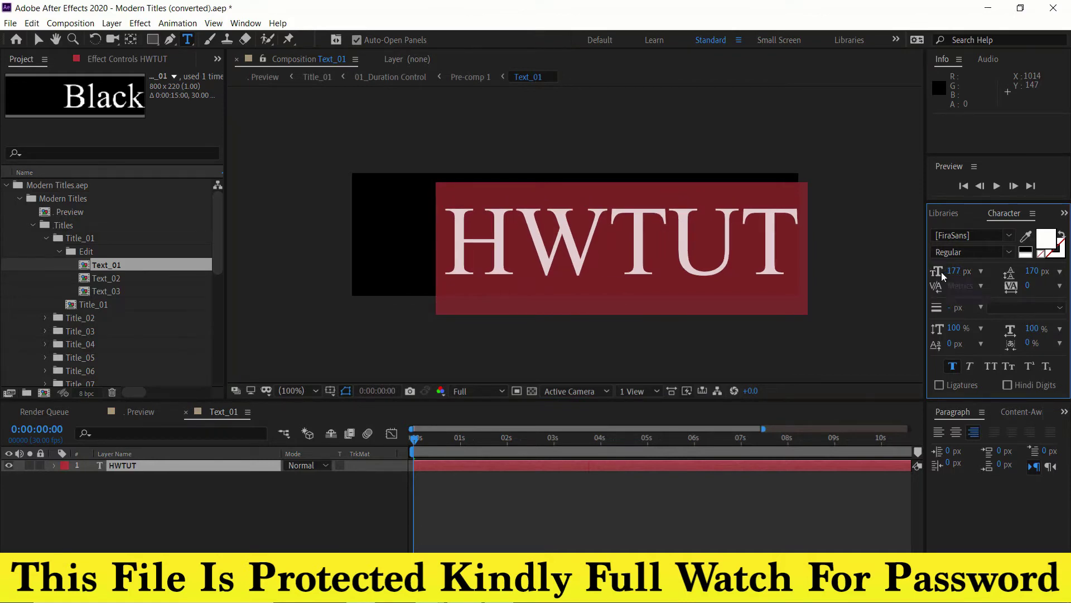
left_click_drag(948, 271, 927, 271)
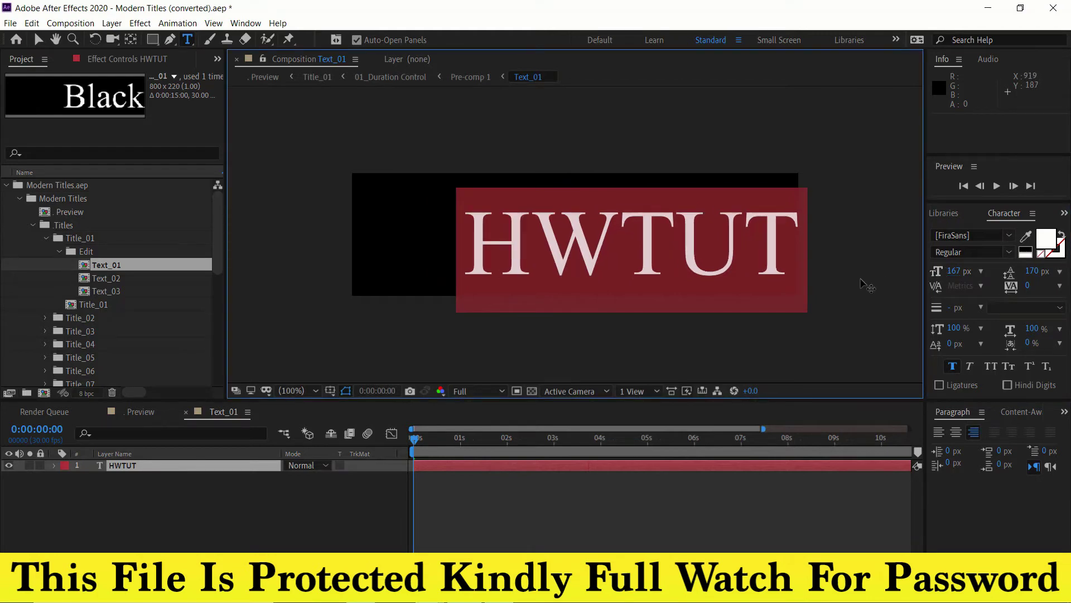
left_click(105, 278)
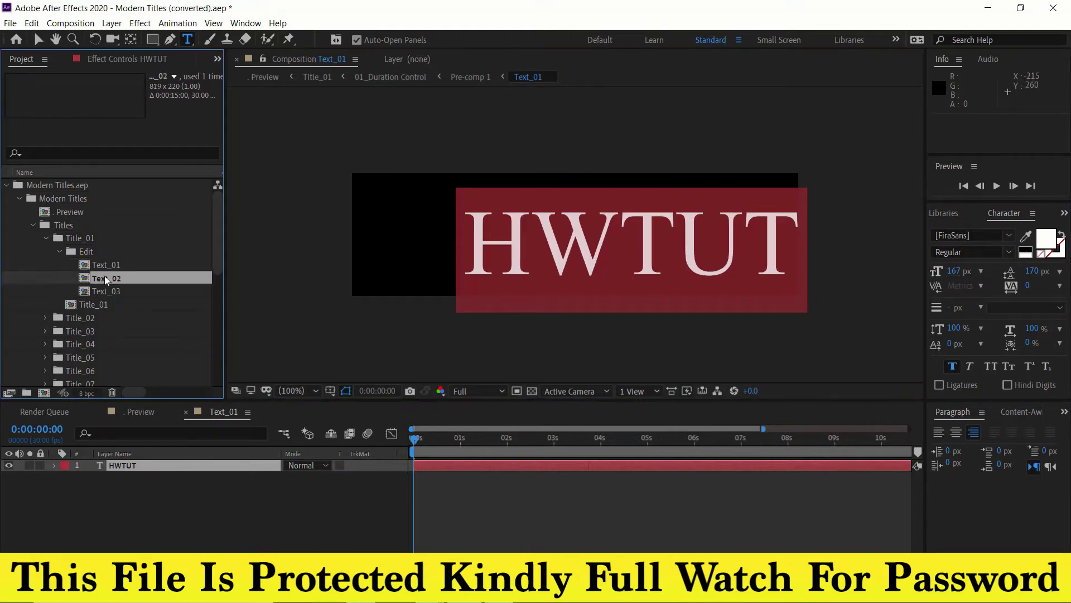
Open Text_02, remove the accidental empty text layer and reselect the Motion layer
double_click(112, 281)
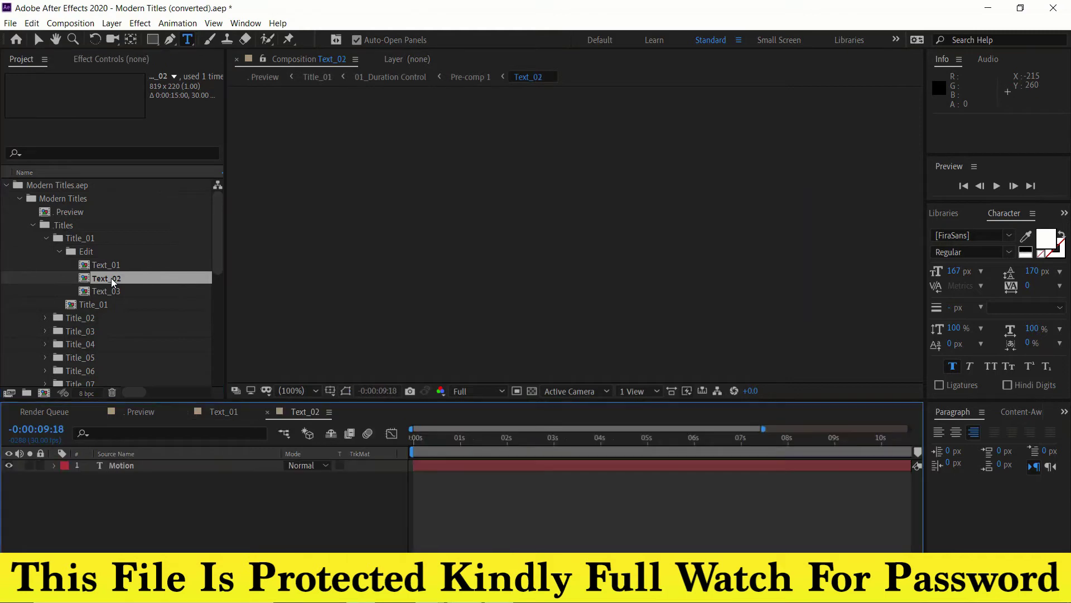
left_click(126, 466)
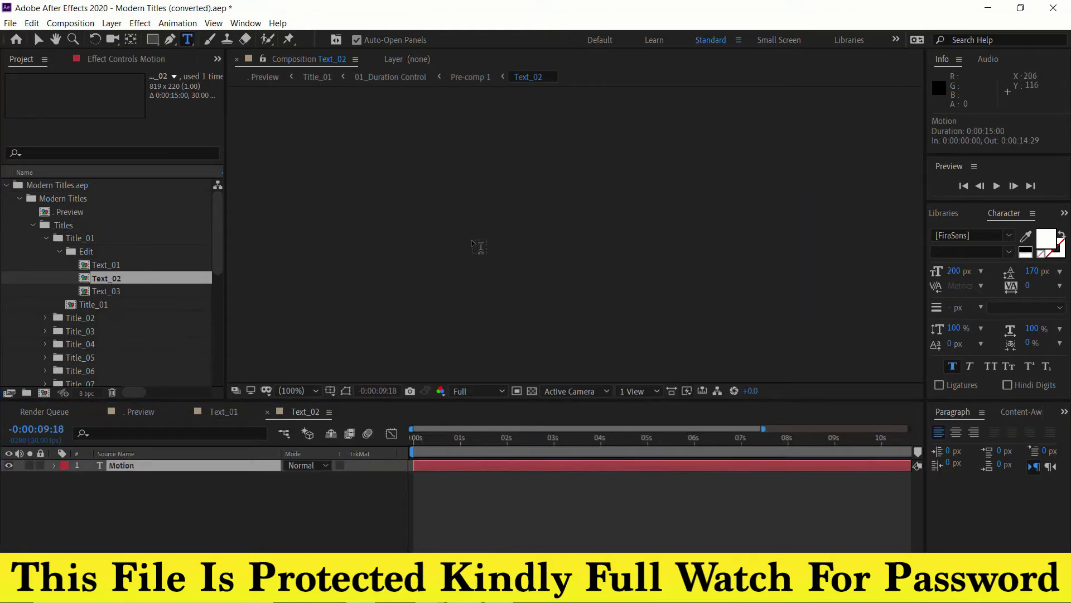
left_click(545, 238)
key("Home")
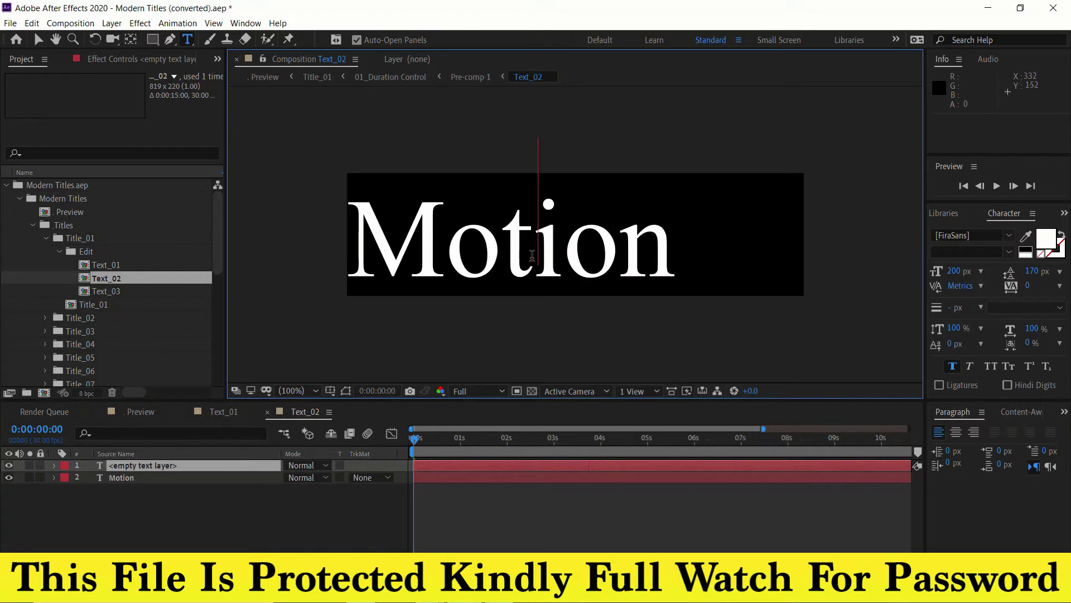
key("Delete")
key("Caps_Lock")
left_click(165, 465)
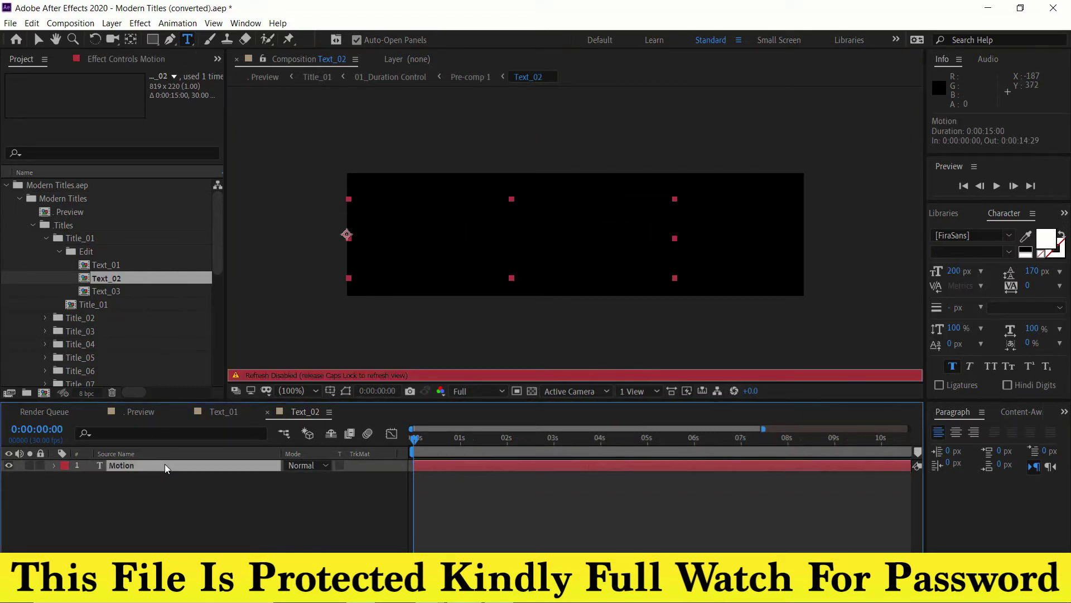
key("Caps_Lock")
Change the Text_02 title from 'Motion' to 'GFX'
left_click(448, 231)
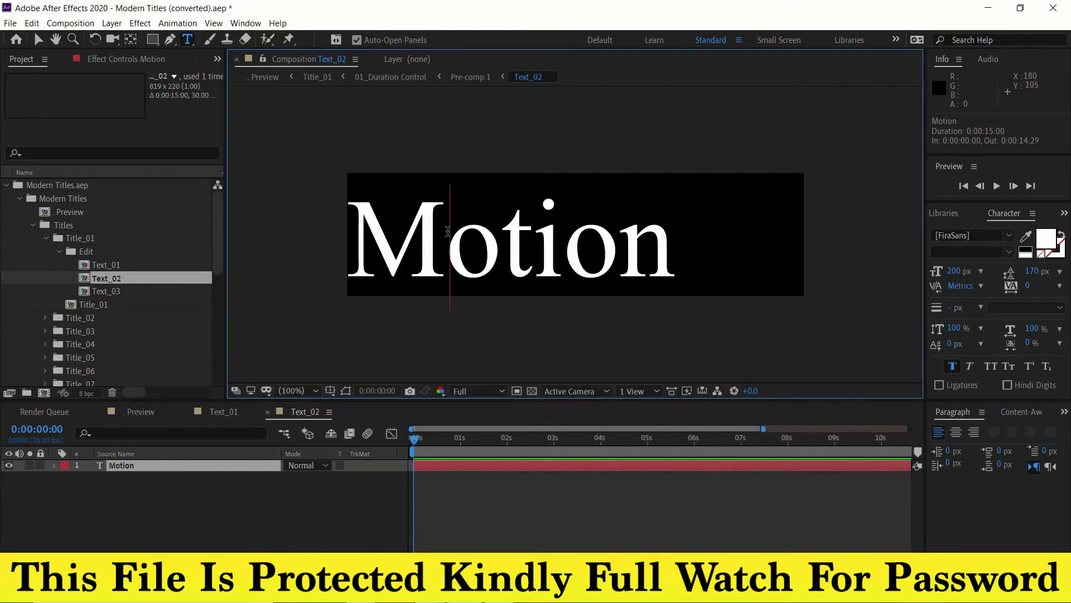
double_click(444, 232)
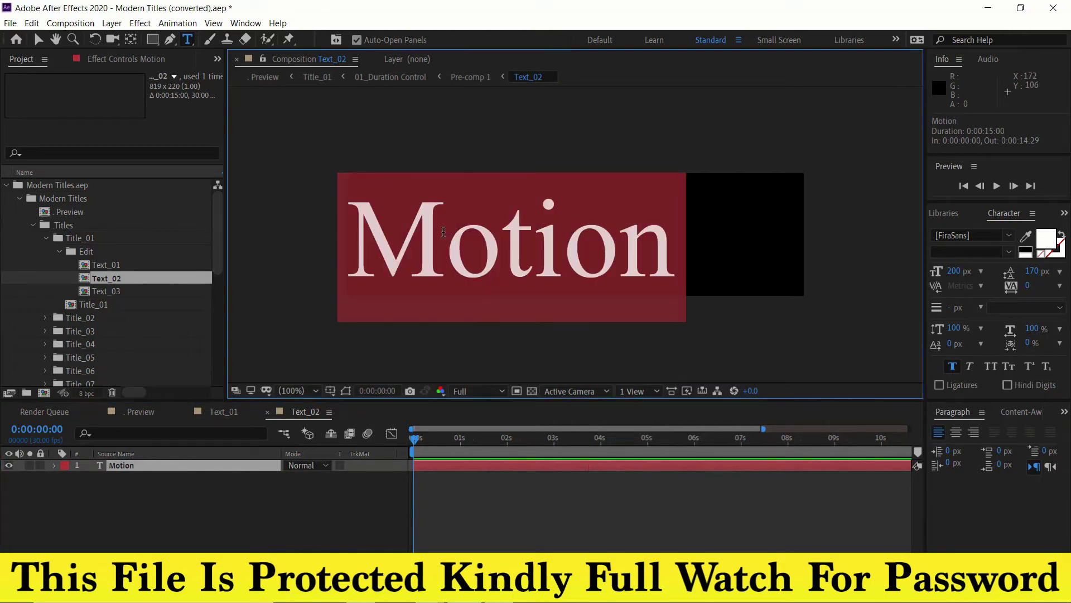
type("GF")
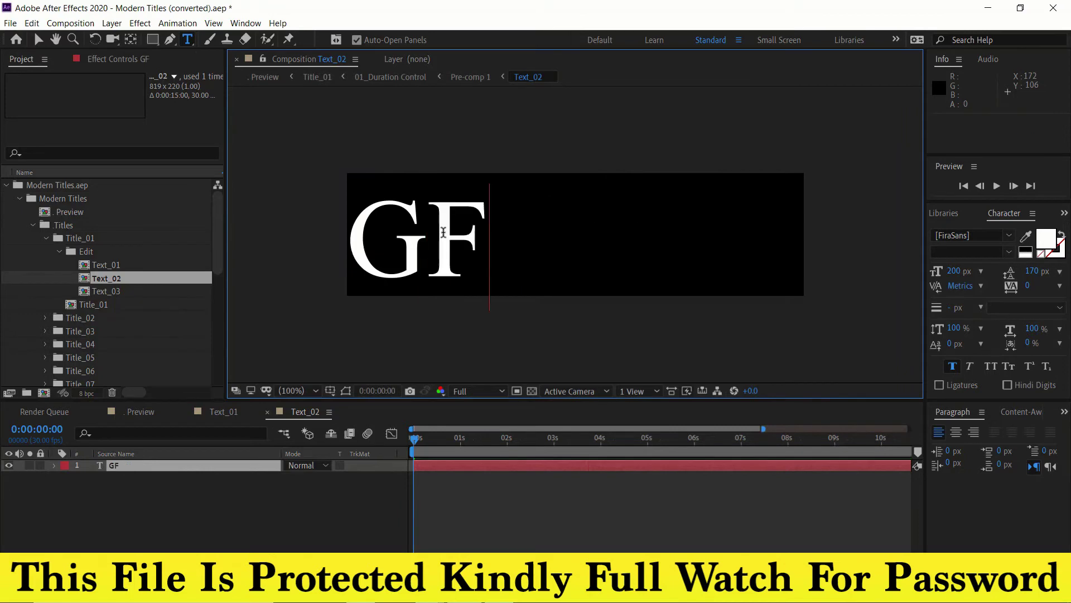
type("X")
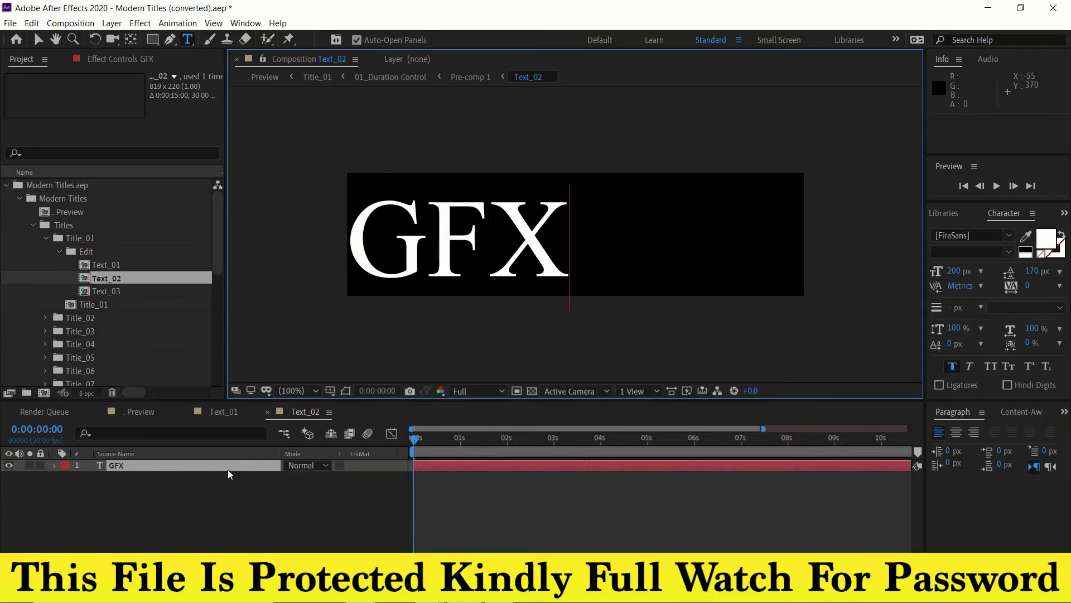
left_click(101, 291)
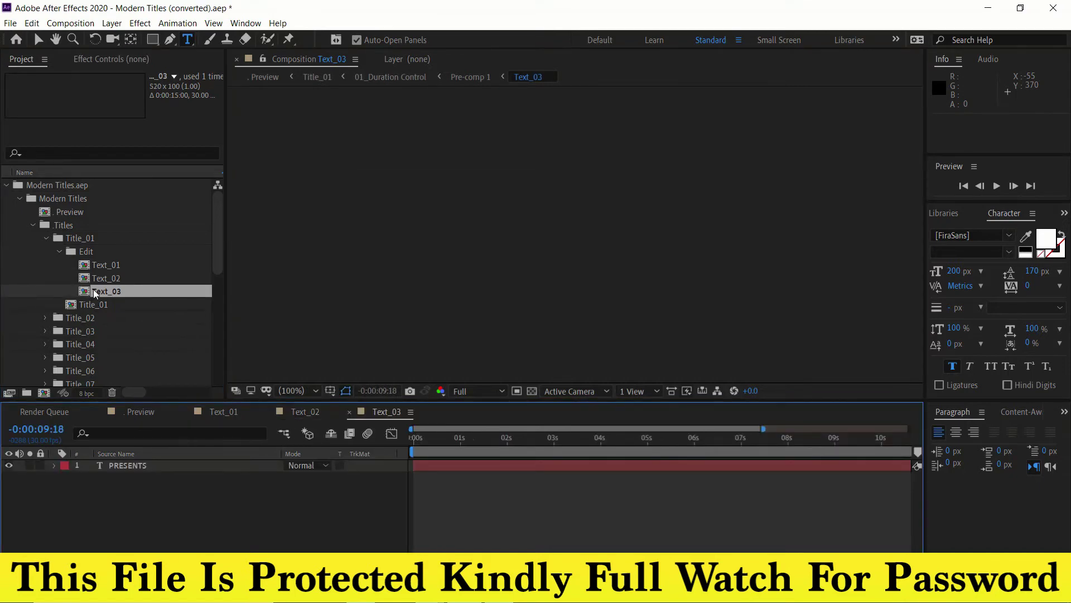
In Text_03, delete the stray empty text layer left by the Type tool
left_click(129, 464)
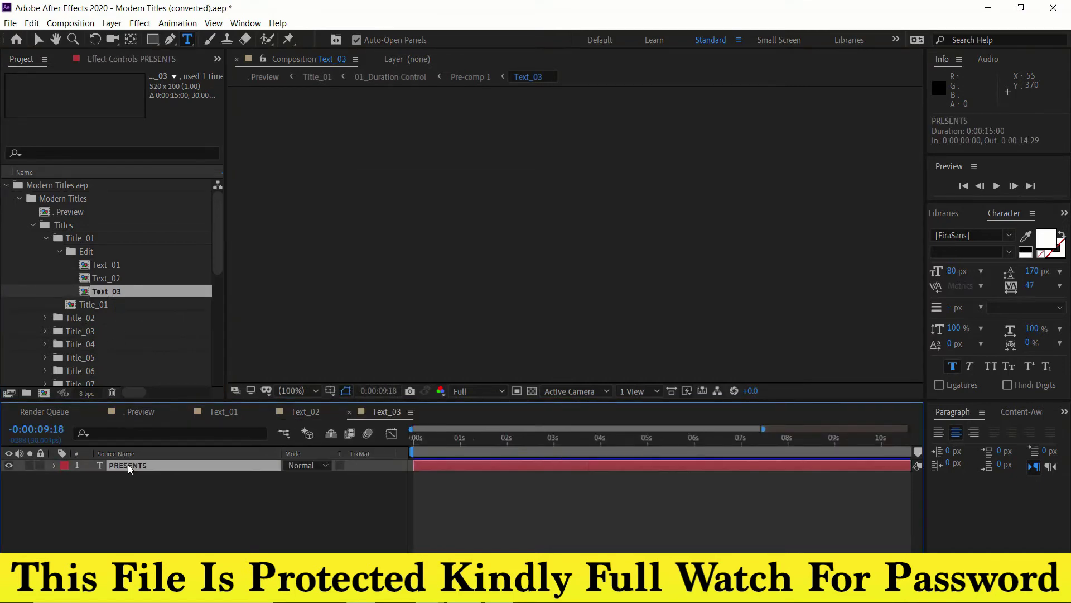
left_click(189, 58)
key("Home")
left_click(504, 231)
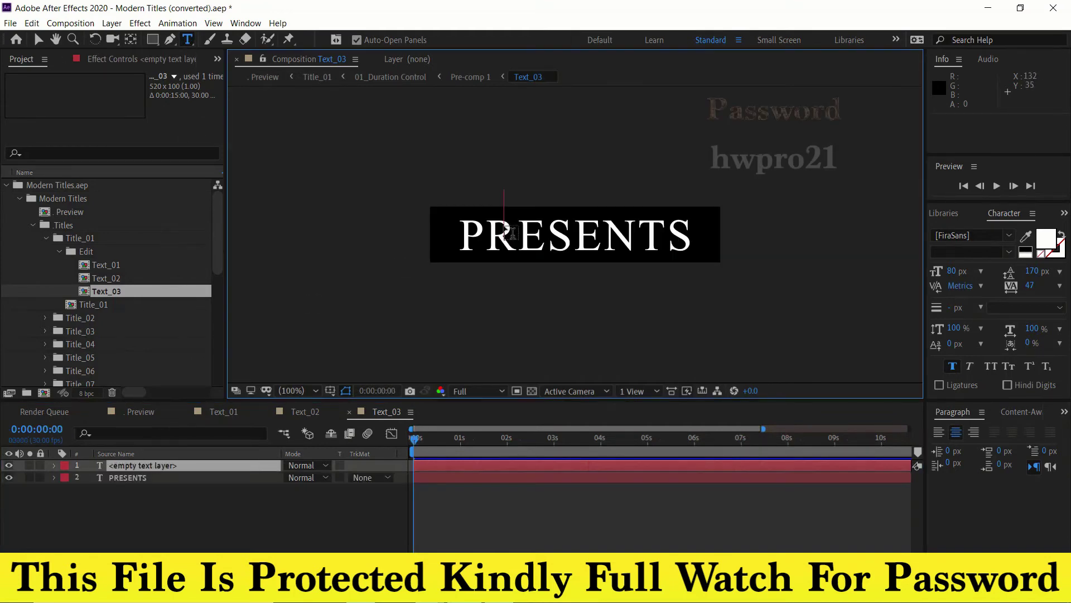
left_click(168, 465)
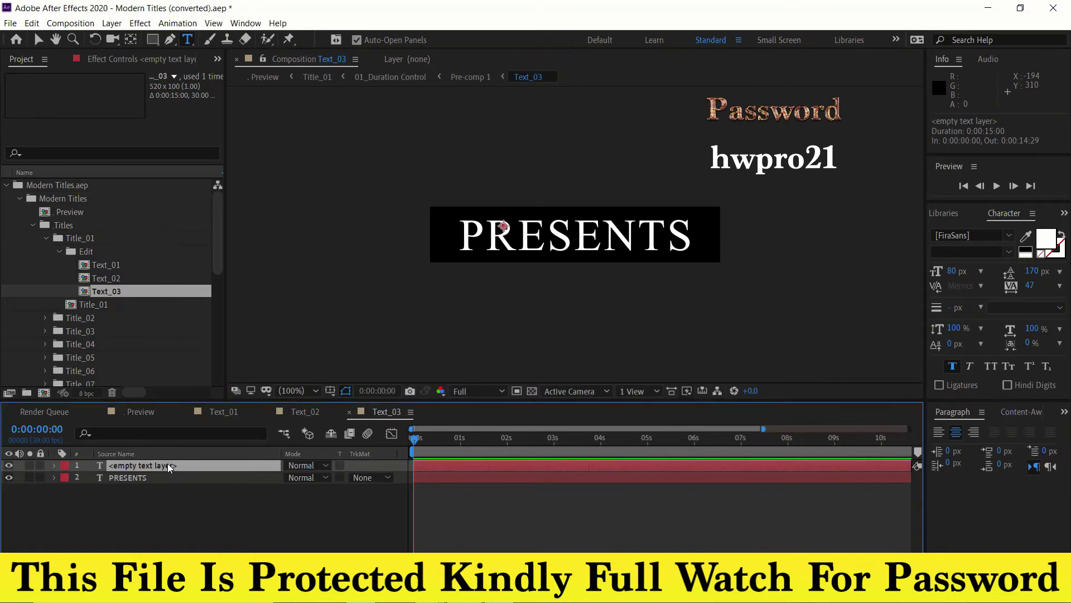
key("Delete")
Select the whole PRESENTS title text and collapse the Titles folder
left_click(151, 463)
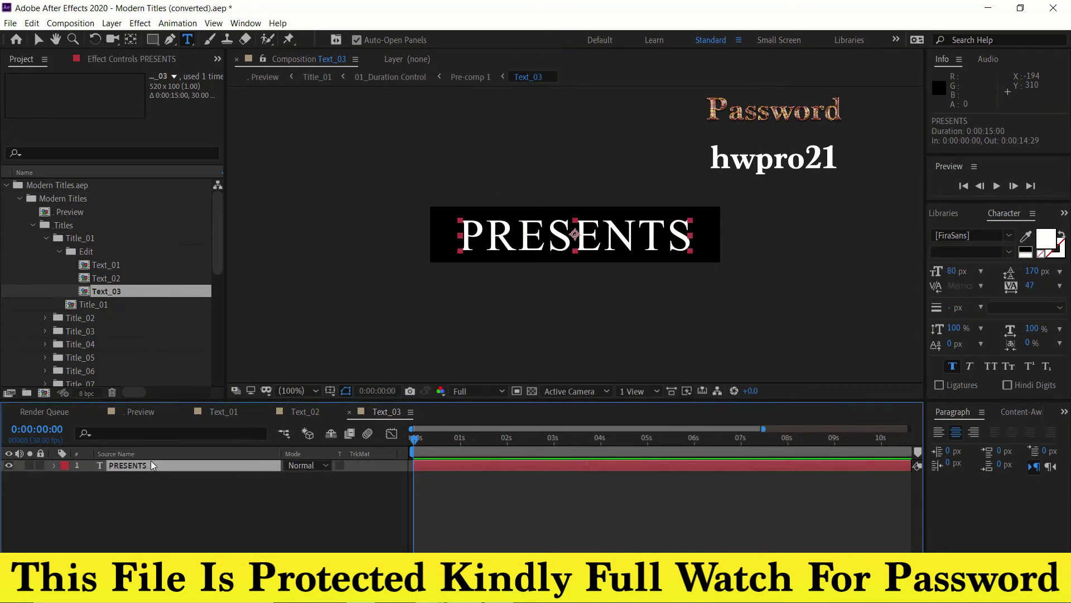
double_click(543, 214)
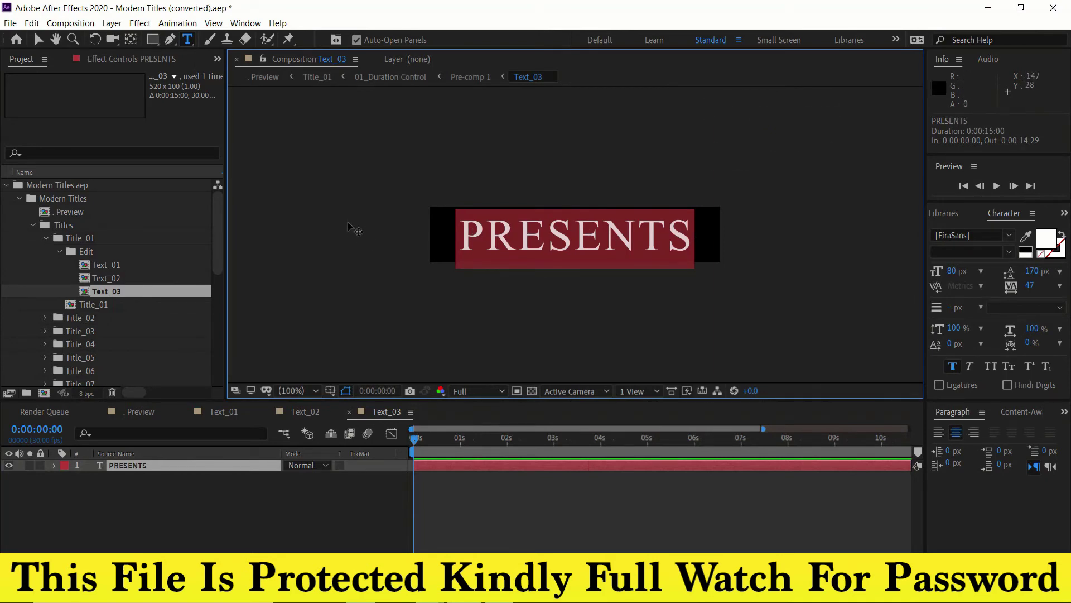
left_click(31, 224)
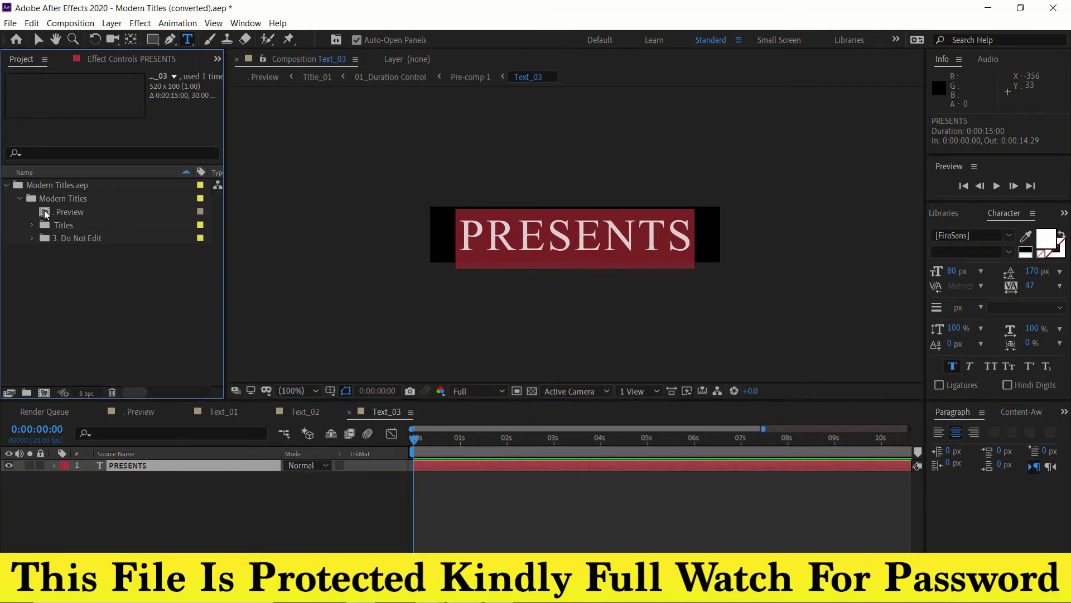
left_click(48, 212)
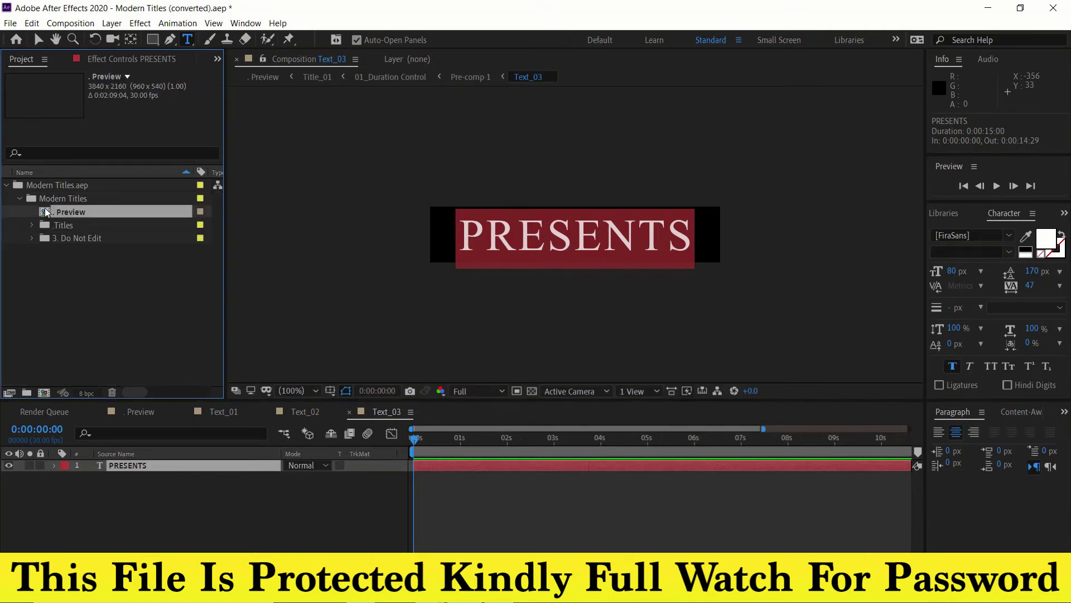
Play the Preview comp from 0 to check the 'HWTUT GFX' PRESENTS title
double_click(45, 208)
left_click_drag(415, 438, 393, 438)
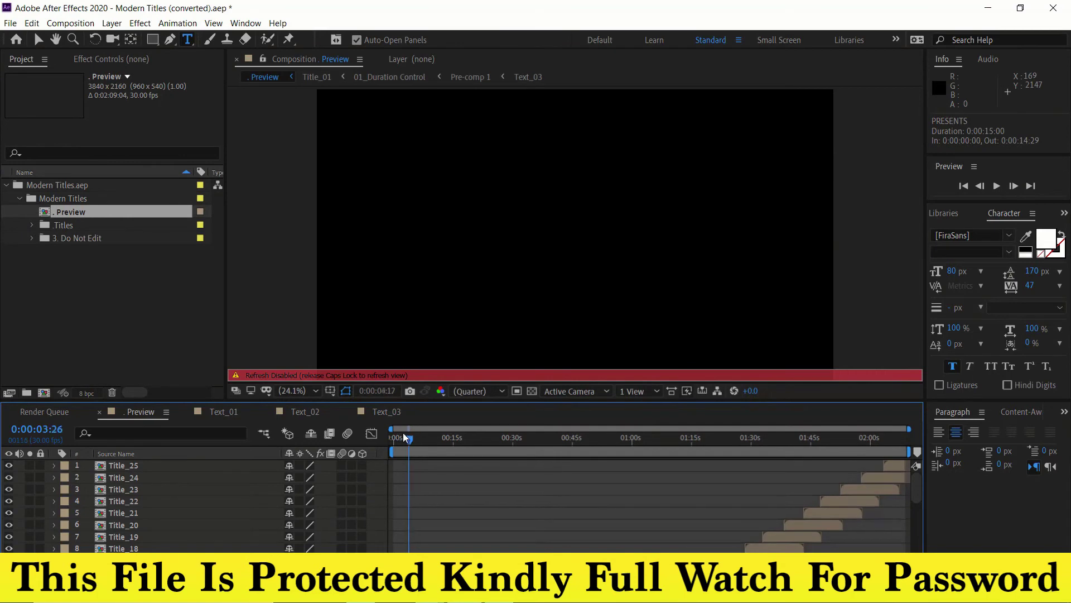
key("Caps_Lock")
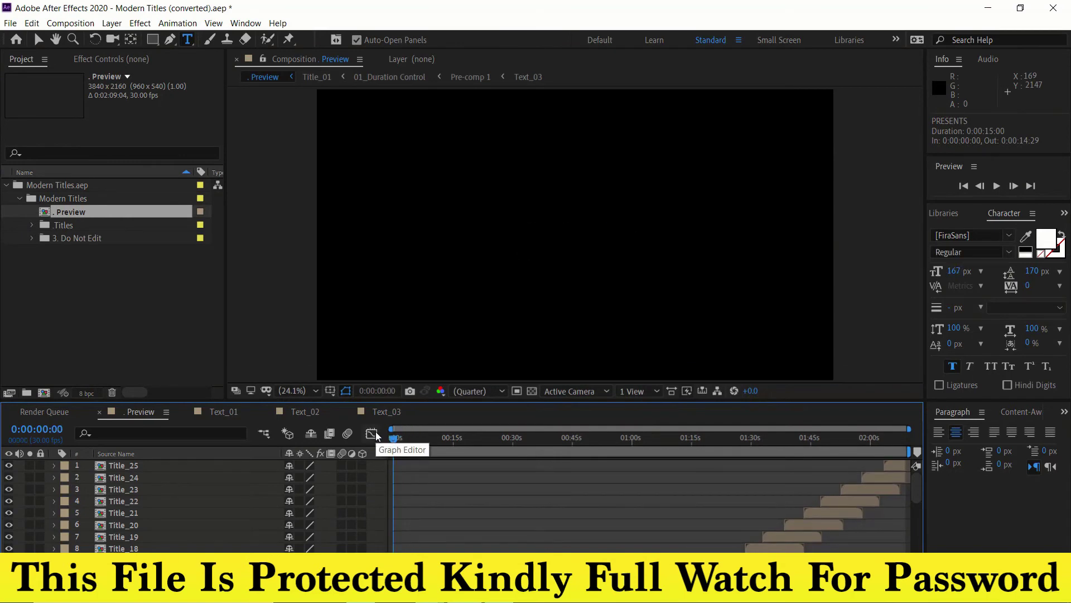
key("space")
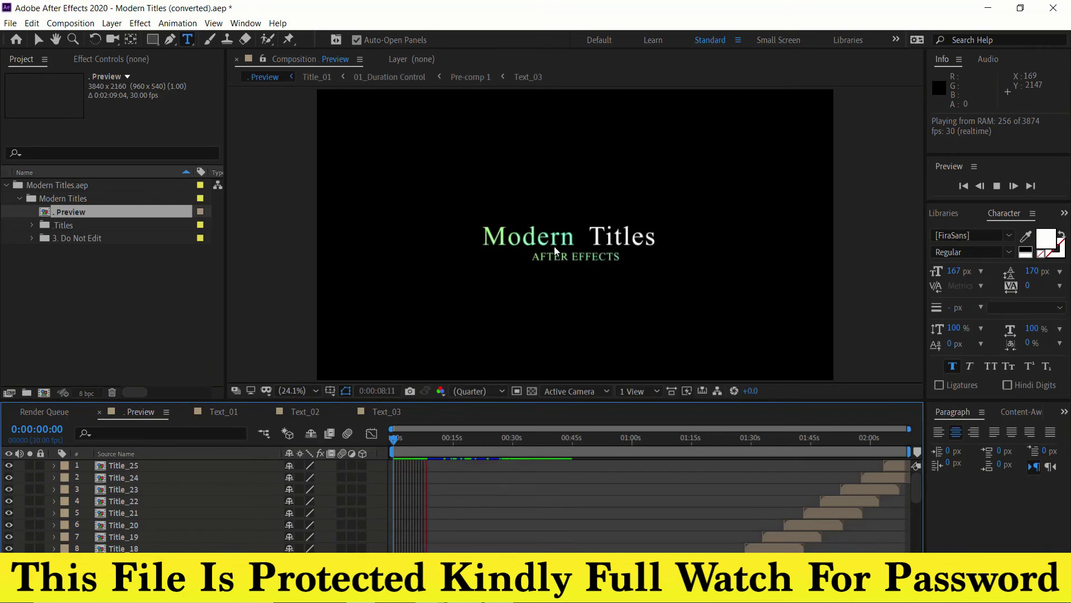
key("space")
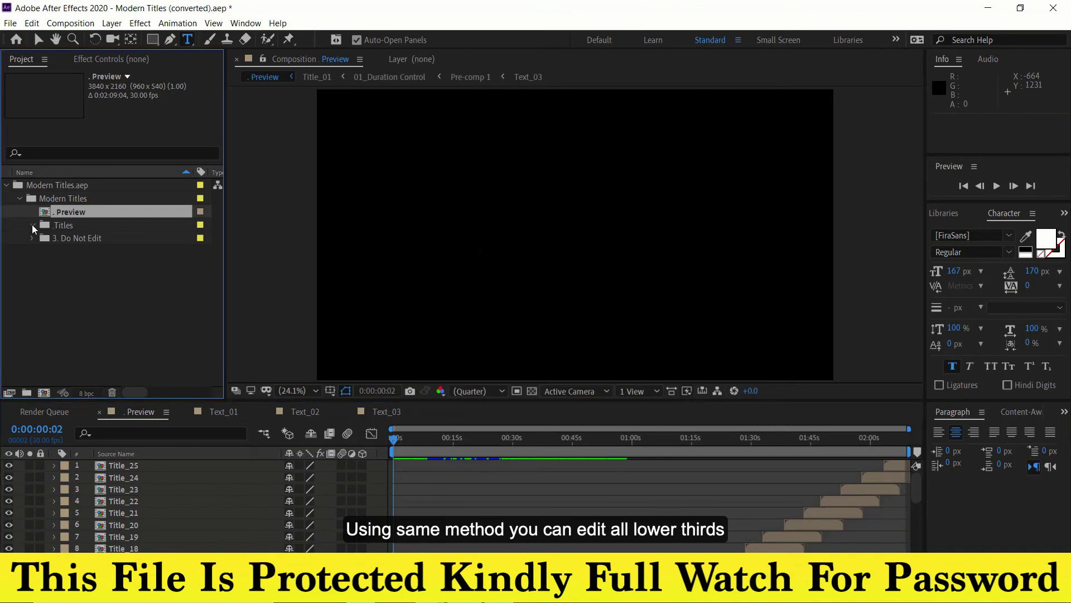
Expand the Titles folder and select the Title_02 and Title_03 folders
left_click(32, 224)
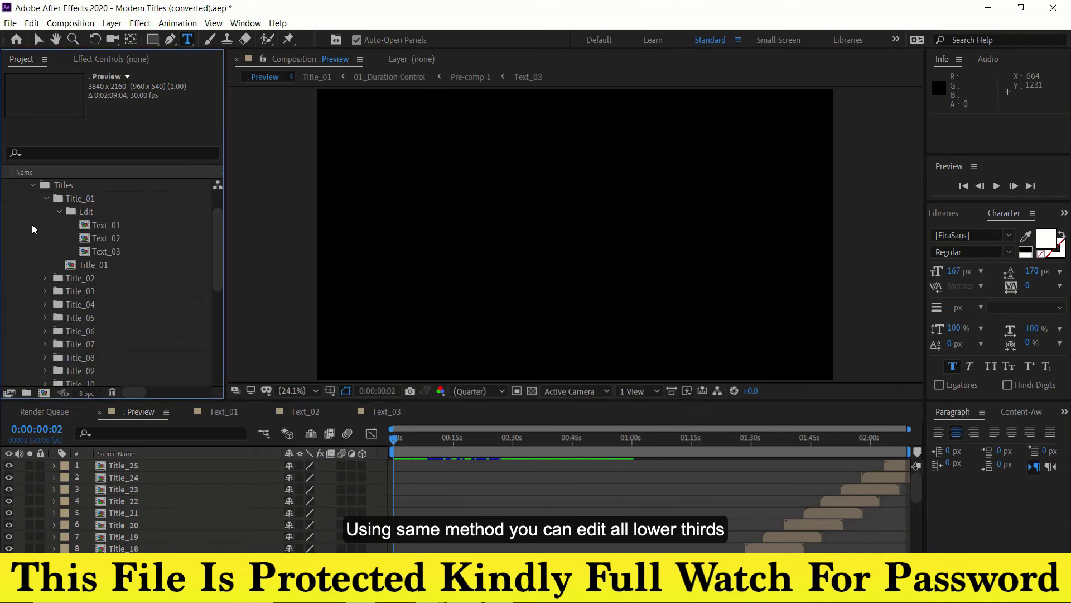
left_click(68, 278)
left_click(84, 292)
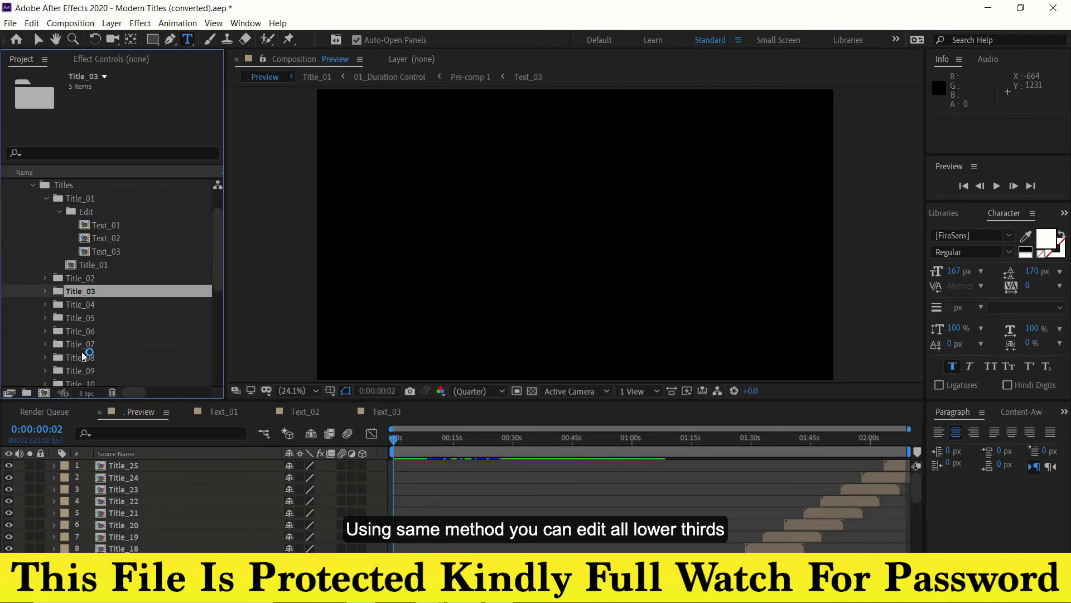
scroll(73, 327, "down", 3)
scroll(73, 330, "down", 3)
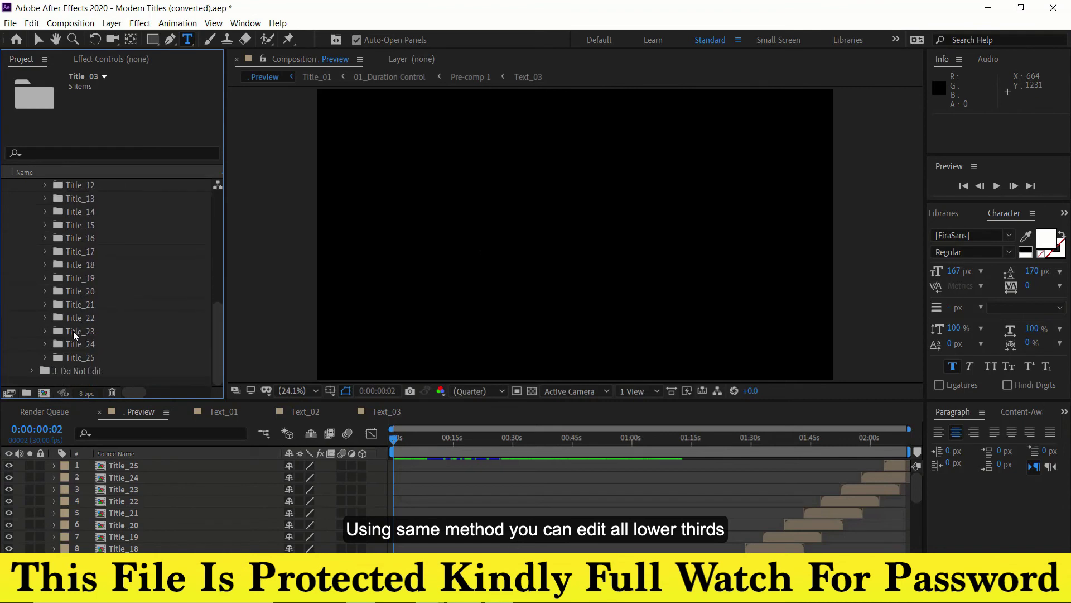
Replay the Preview comp from the start
scroll(73, 331, "up", 5)
scroll(72, 331, "up", 1)
scroll(72, 330, "up", 2)
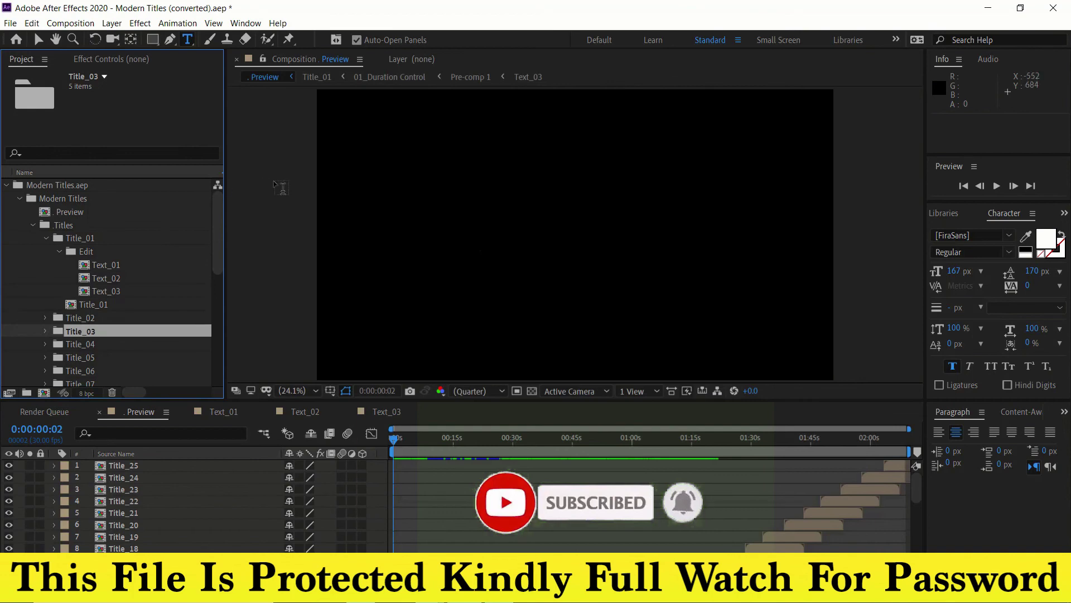
key("space")
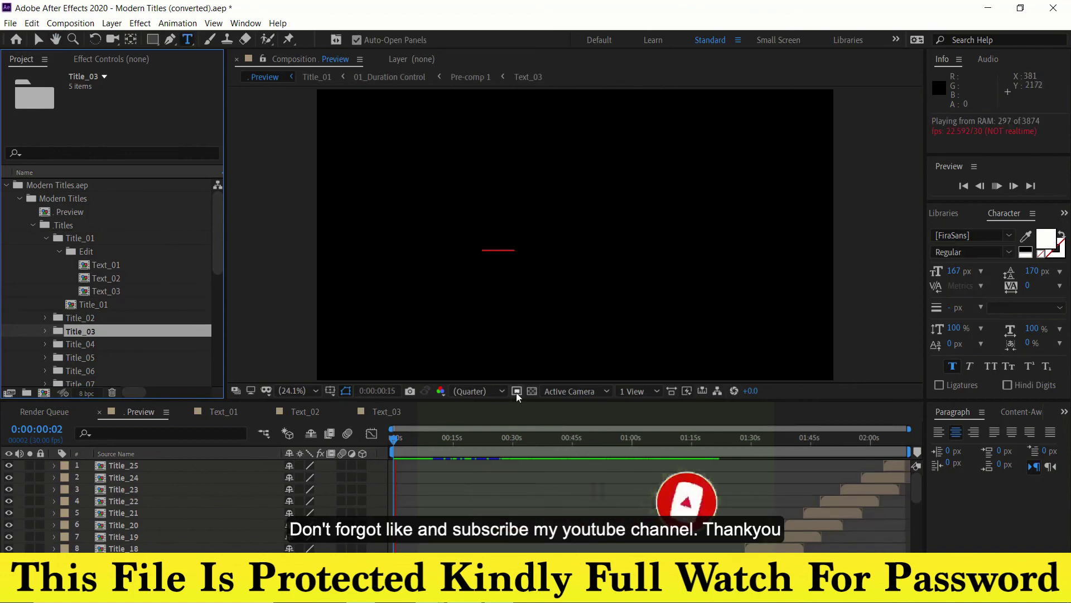